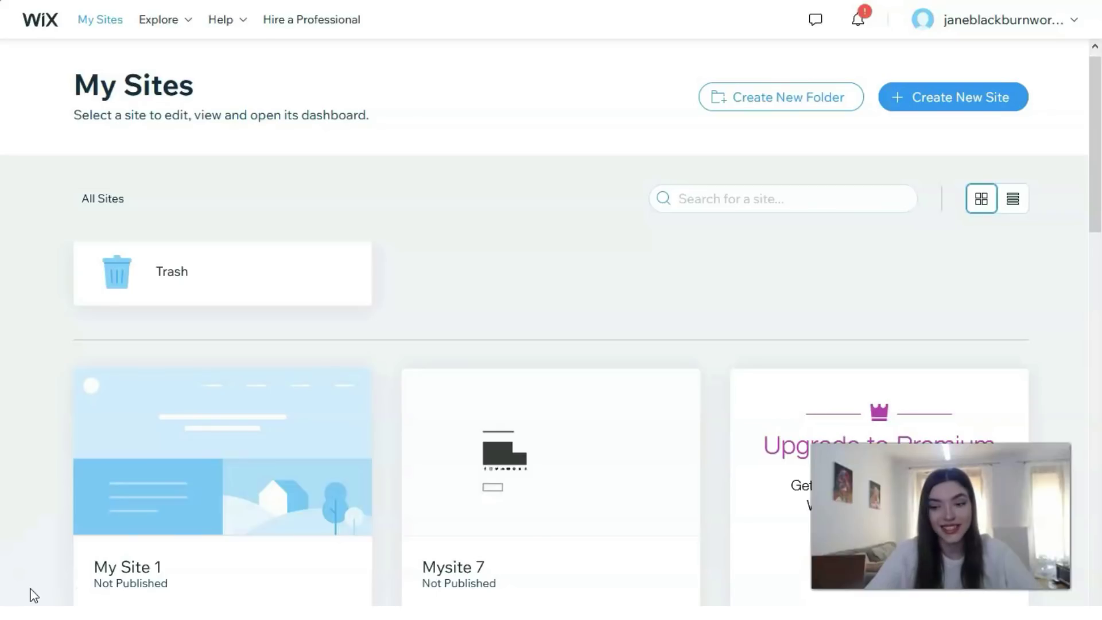
Start a new site, pick Other as the kind of website, and choose to build it from a template in the Editor
{"action": "mouse_move", "coordinate": [101, 573]}
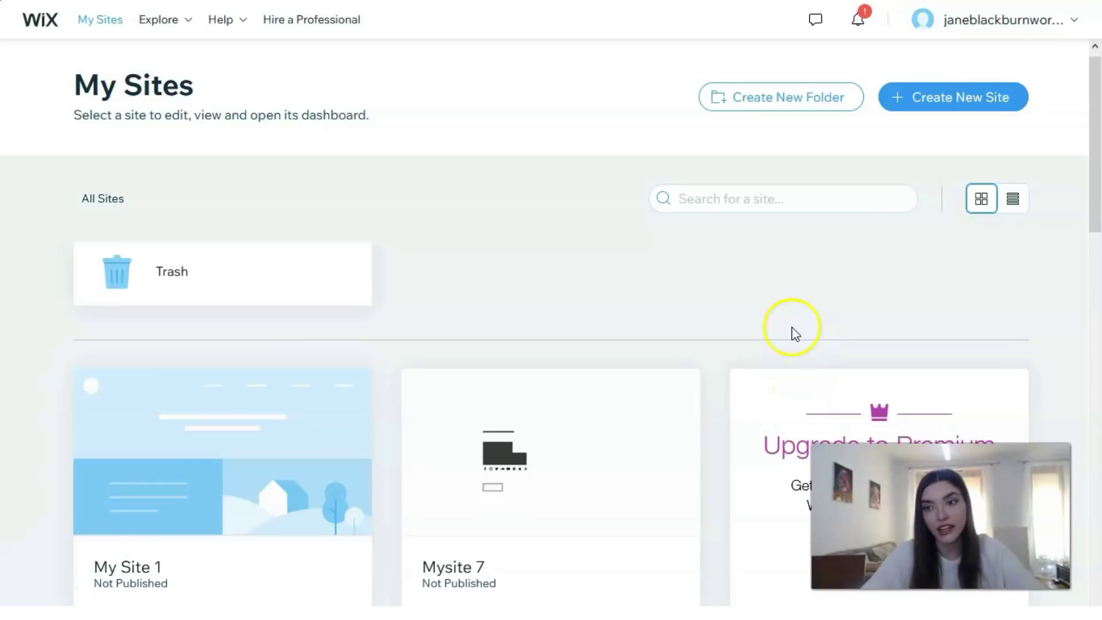
{"action": "left_click", "coordinate": [939, 109]}
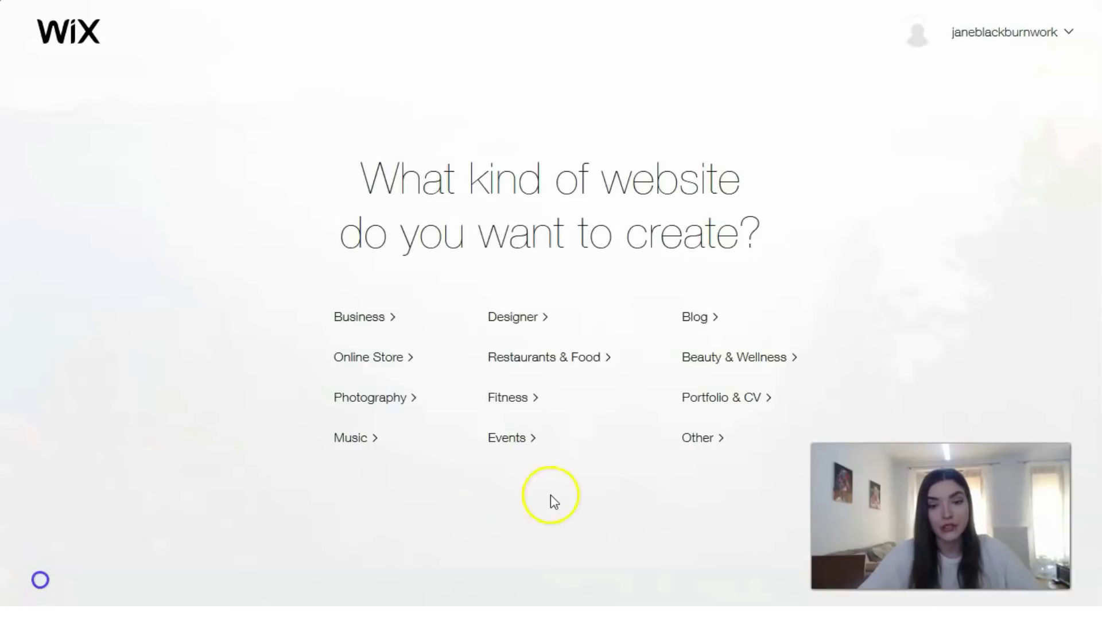
{"action": "left_click", "coordinate": [377, 438]}
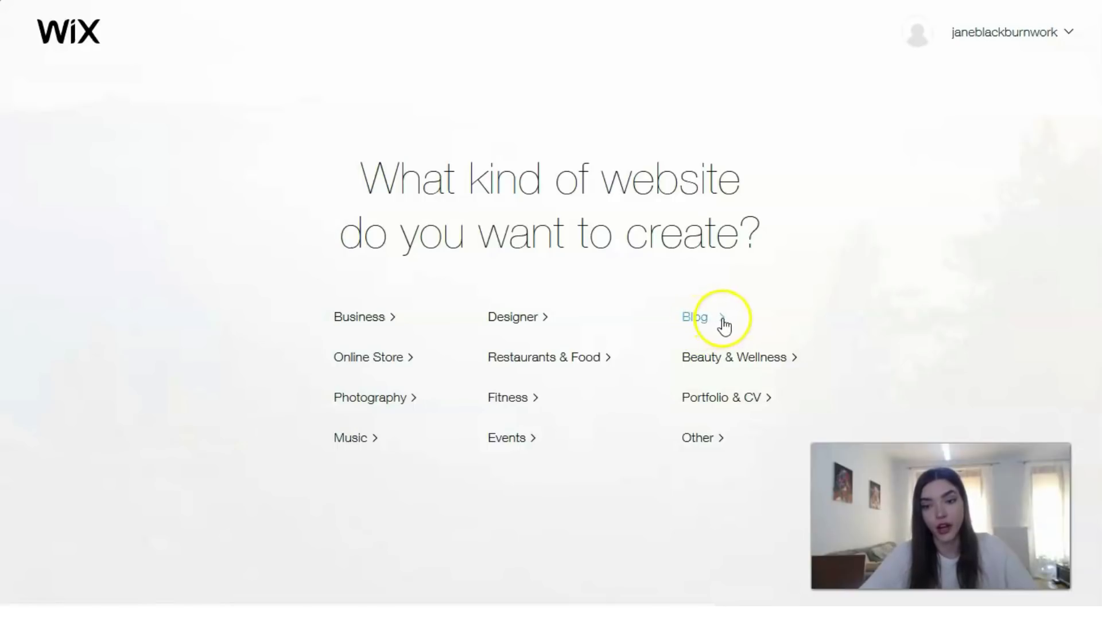
{"action": "left_click", "coordinate": [704, 449]}
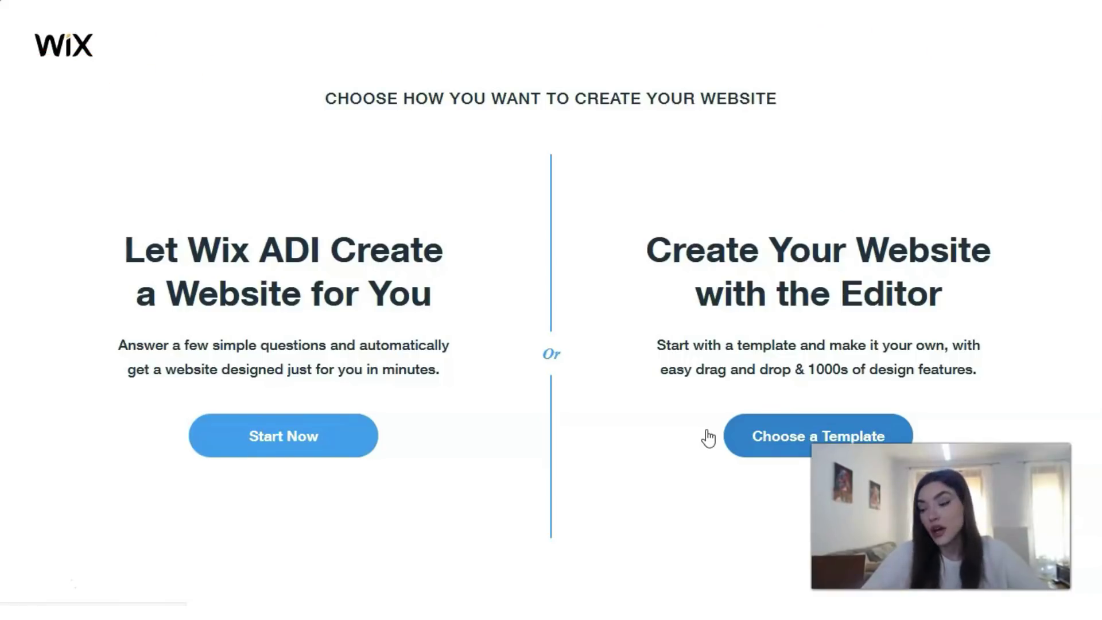
{"action": "left_click", "coordinate": [721, 437]}
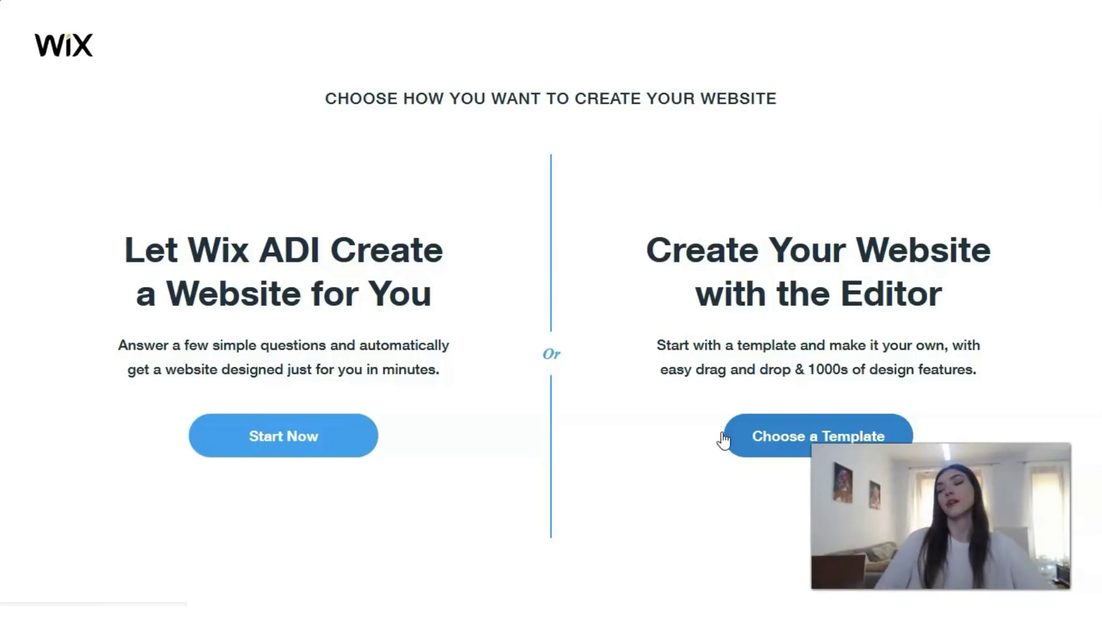
{"action": "left_click", "coordinate": [745, 437]}
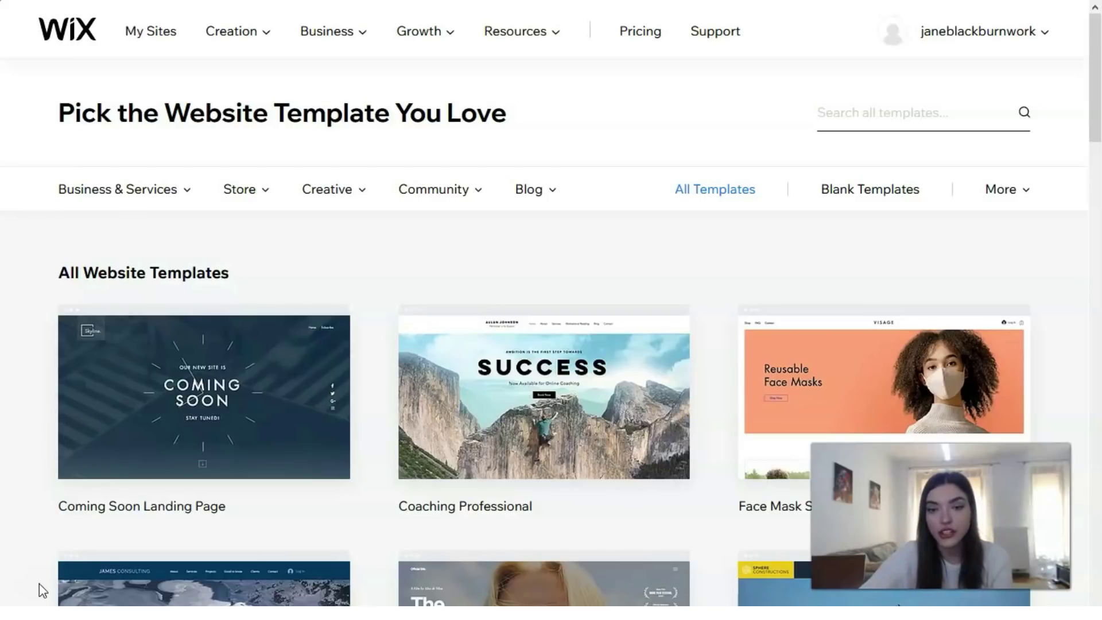
Browse the gallery of all website templates and examine the template categories offered under Business & Services
{"action": "left_click", "coordinate": [9, 569]}
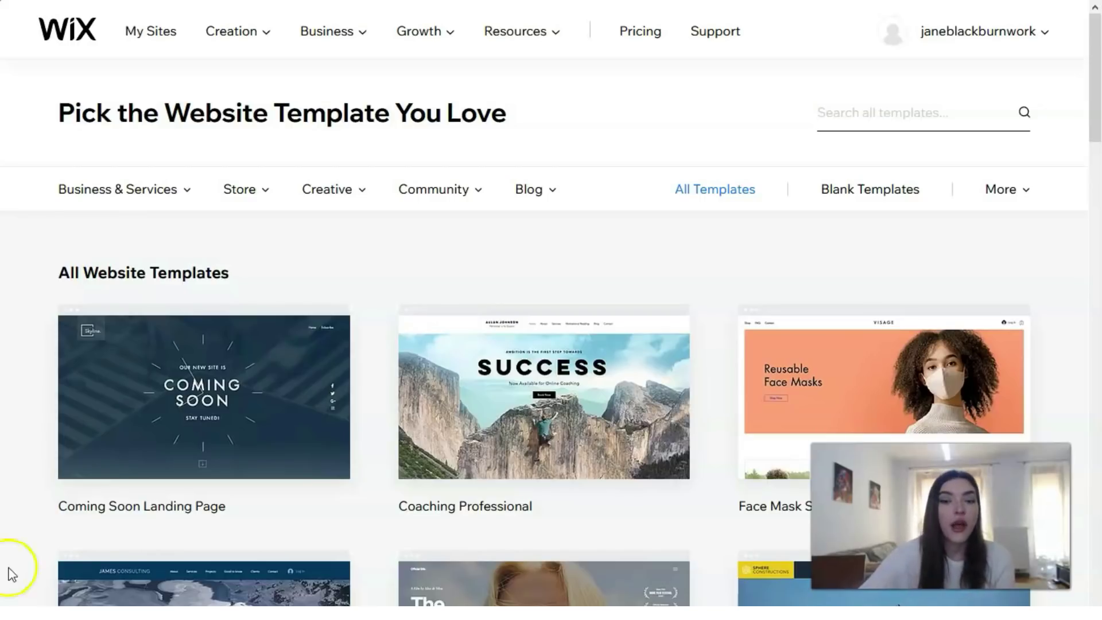
{"action": "scroll", "coordinate": [320, 489], "scroll_direction": "down", "scroll_amount": 6}
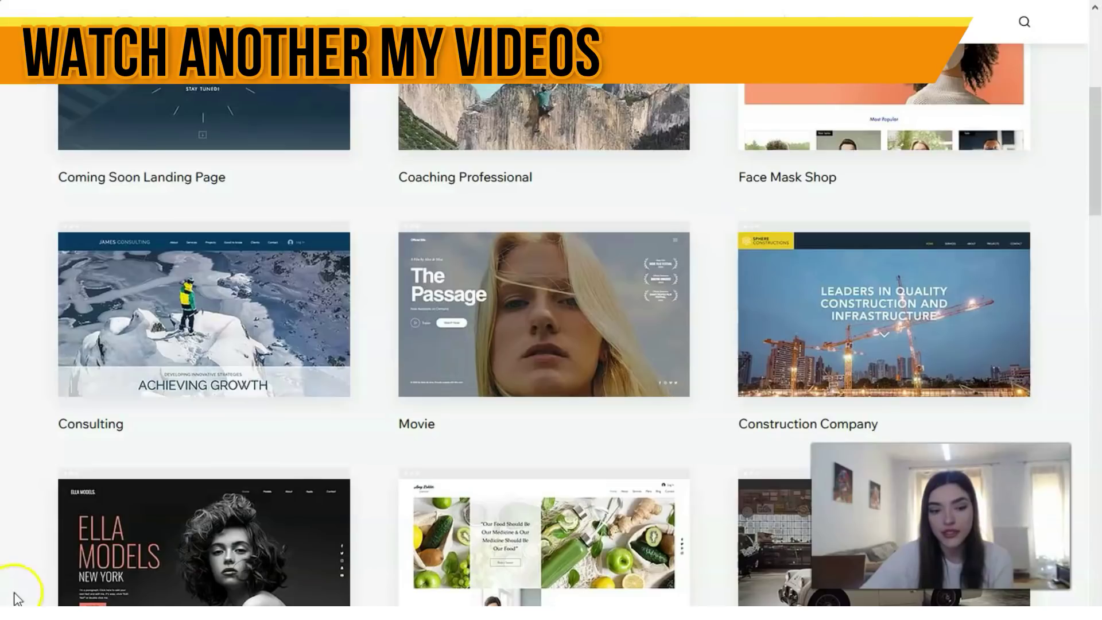
{"action": "mouse_move", "coordinate": [644, 519]}
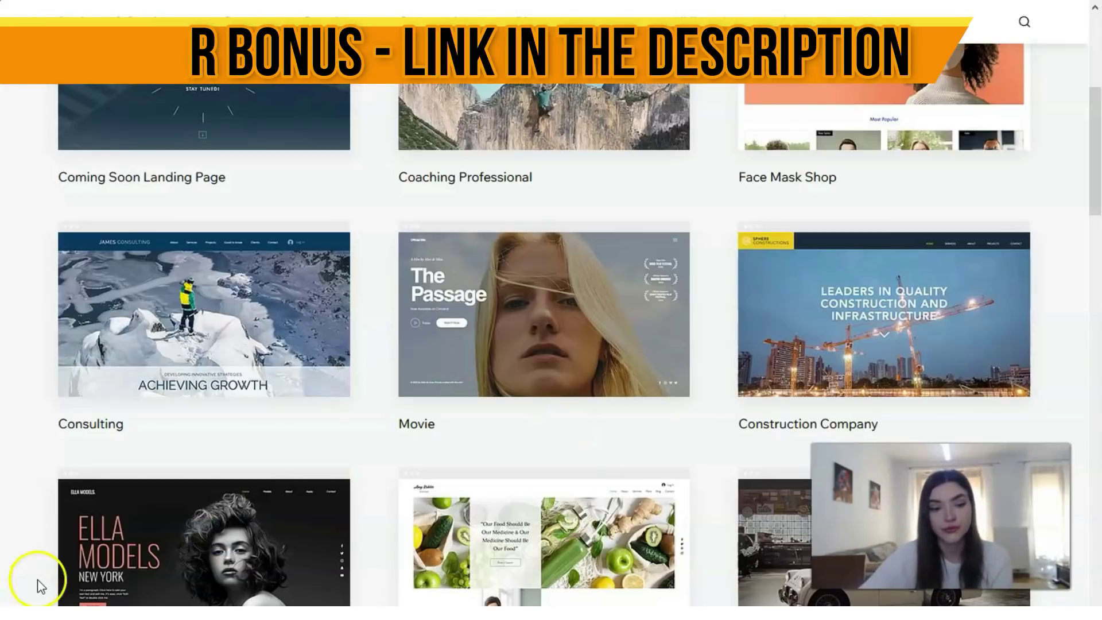
{"action": "scroll", "coordinate": [369, 327], "scroll_direction": "up", "scroll_amount": 5}
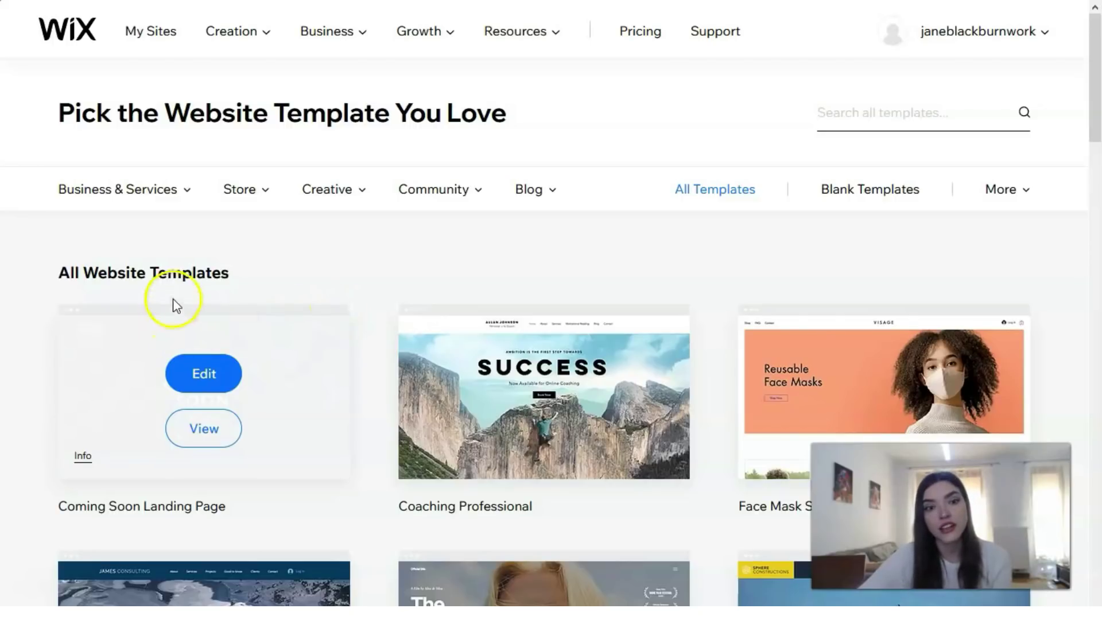
{"action": "left_click", "coordinate": [191, 194]}
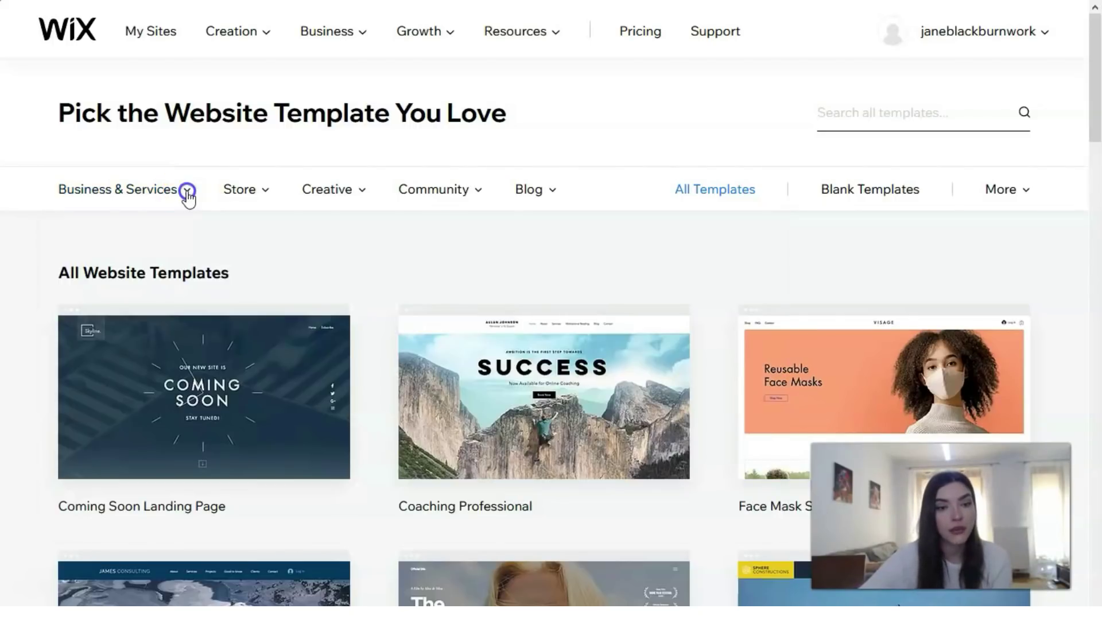
{"action": "left_click", "coordinate": [189, 193]}
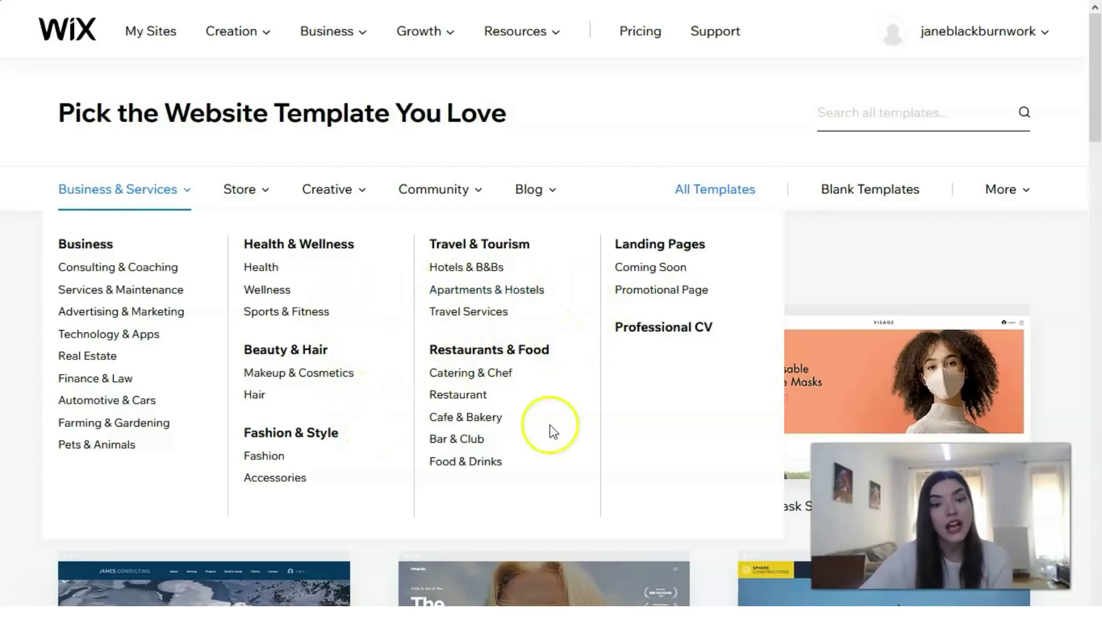
Preview the Construction Company template and open its full demo
{"action": "scroll", "coordinate": [654, 497], "scroll_direction": "down", "scroll_amount": 5}
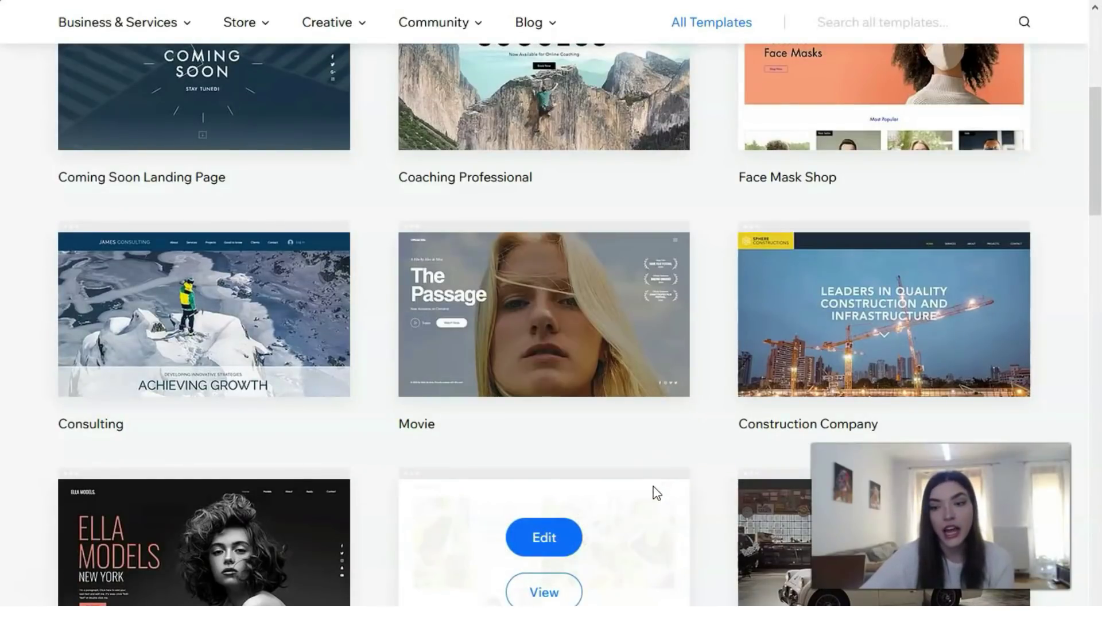
{"action": "mouse_move", "coordinate": [838, 369]}
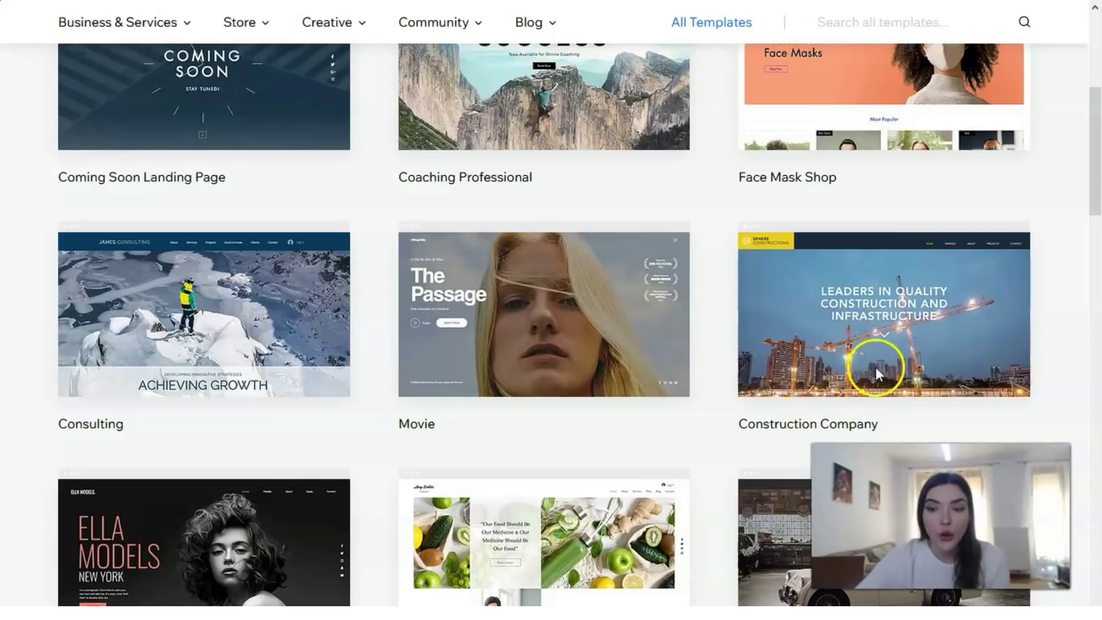
{"action": "mouse_move", "coordinate": [880, 368]}
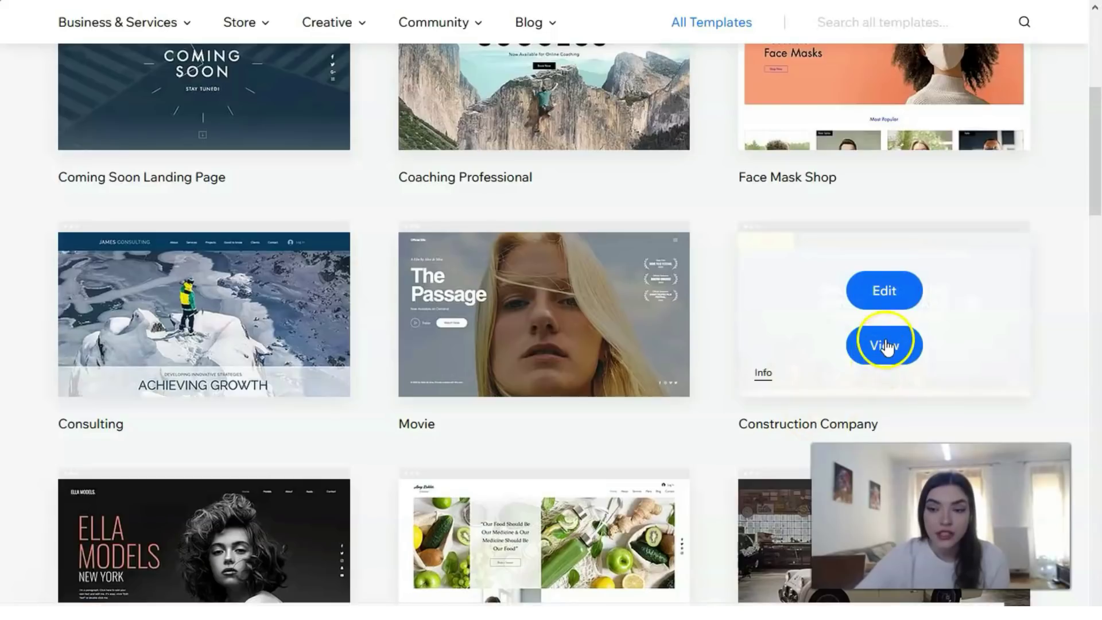
{"action": "left_click", "coordinate": [879, 362]}
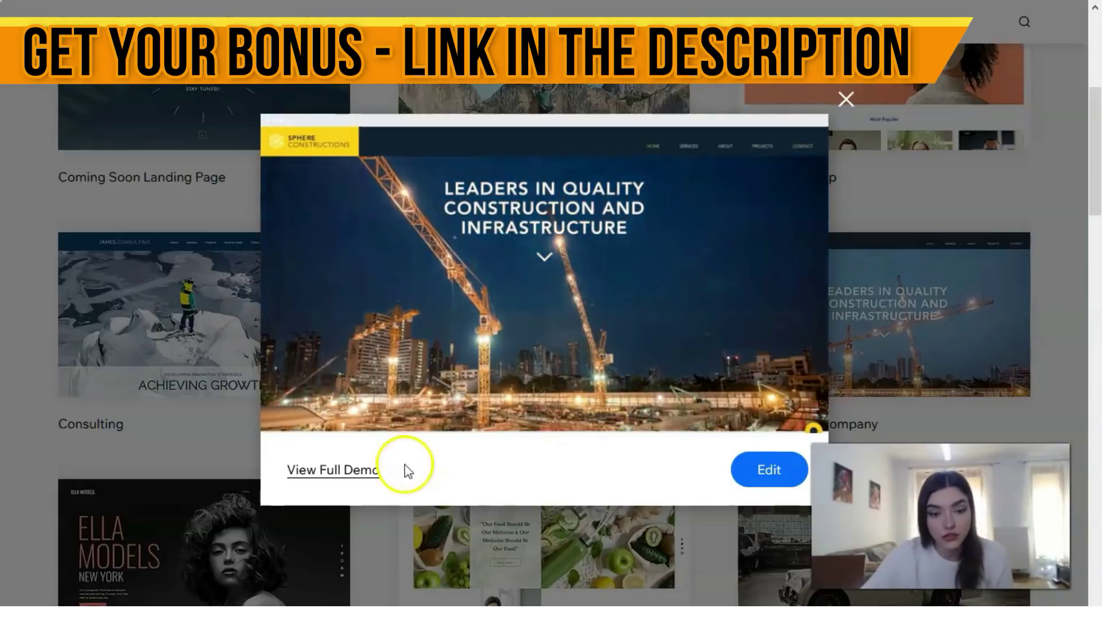
{"action": "left_click", "coordinate": [352, 469]}
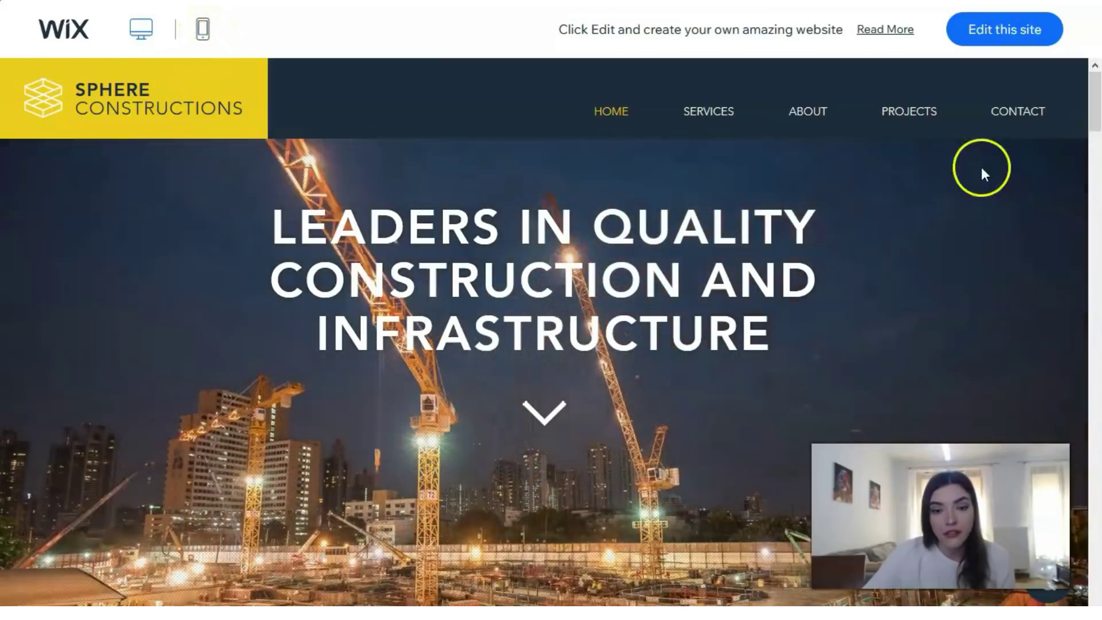
Examine the construction demo site's Home, Services, About, Projects, Clients and Contact sections down to the footer, and return to its beginning
{"action": "scroll", "coordinate": [210, 398], "scroll_direction": "down", "scroll_amount": 3}
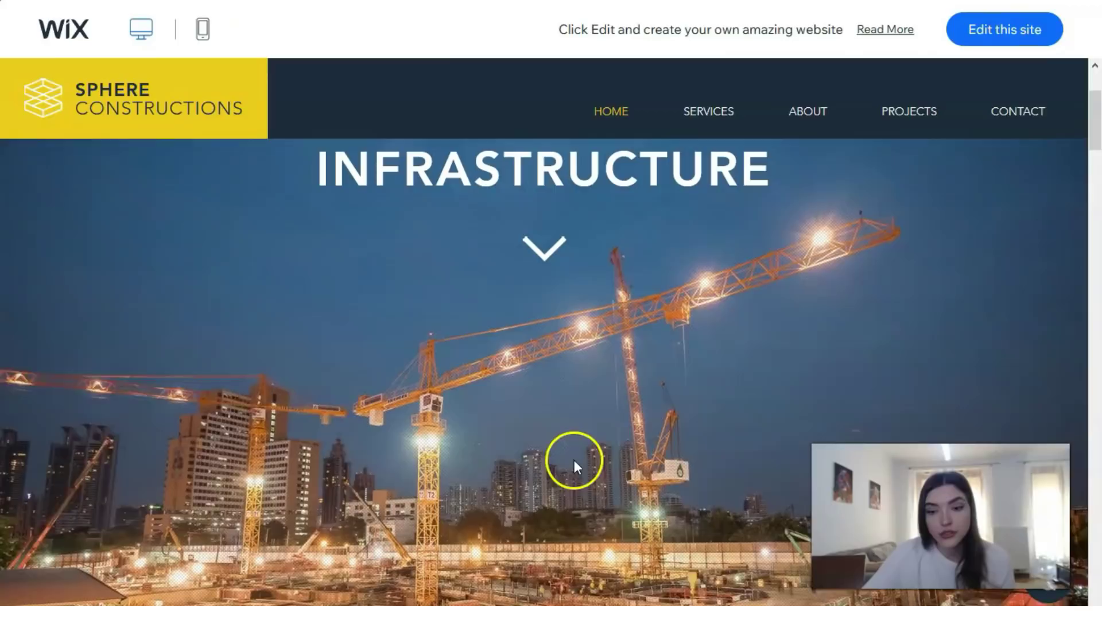
{"action": "scroll", "coordinate": [344, 462], "scroll_direction": "up", "scroll_amount": 3}
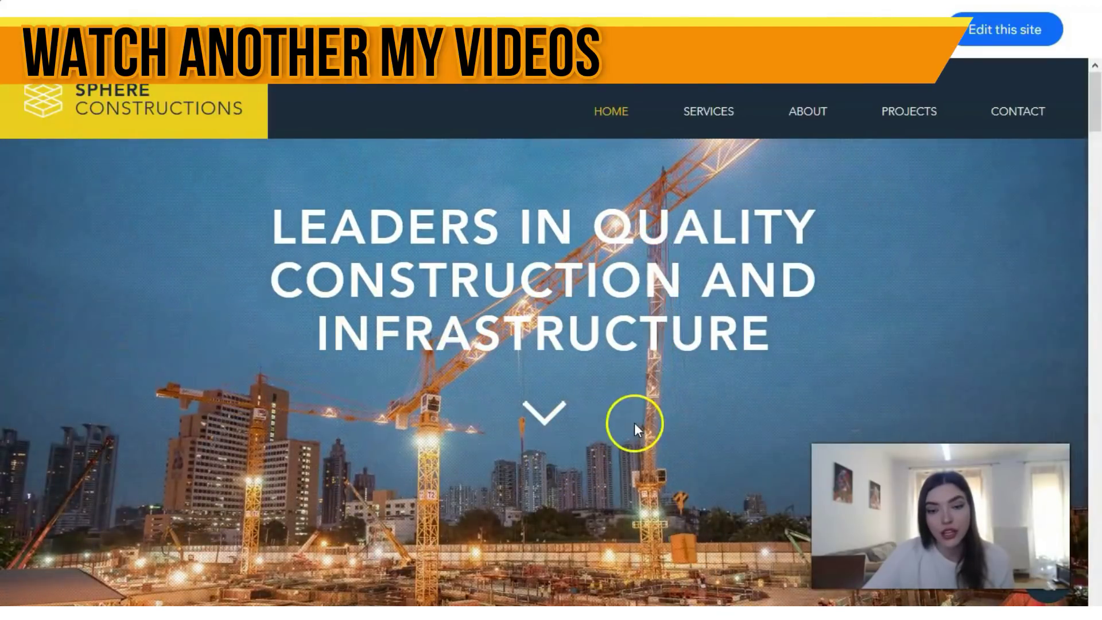
{"action": "scroll", "coordinate": [689, 402], "scroll_direction": "down", "scroll_amount": 2}
{"action": "scroll", "coordinate": [717, 356], "scroll_direction": "up", "scroll_amount": 2}
{"action": "scroll", "coordinate": [313, 416], "scroll_direction": "down", "scroll_amount": 8}
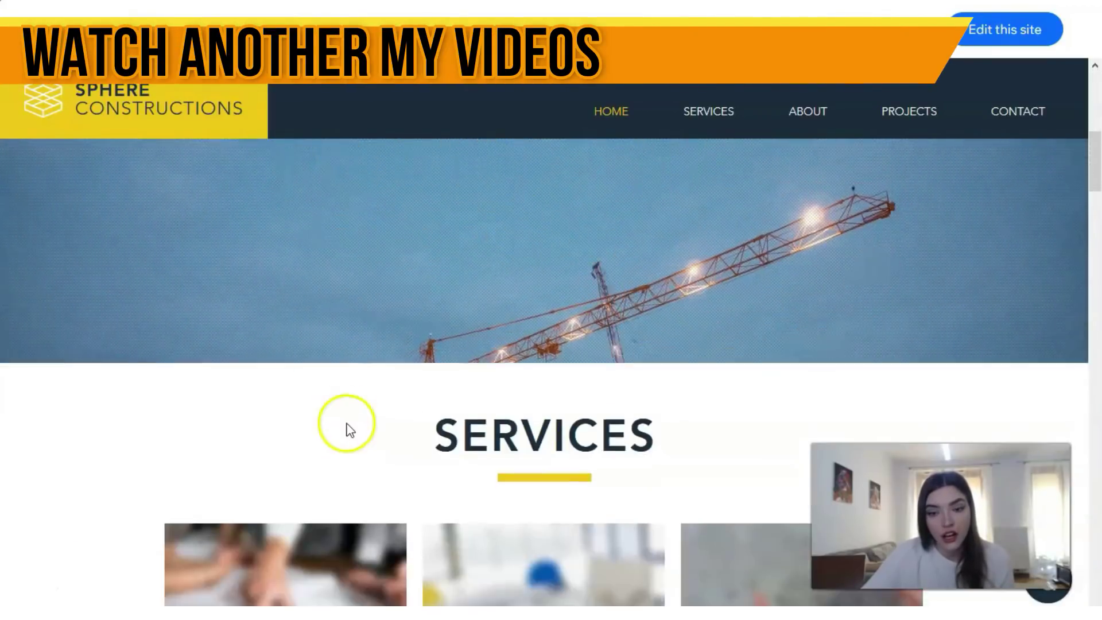
{"action": "scroll", "coordinate": [622, 430], "scroll_direction": "up", "scroll_amount": 1}
{"action": "scroll", "coordinate": [619, 429], "scroll_direction": "down", "scroll_amount": 10}
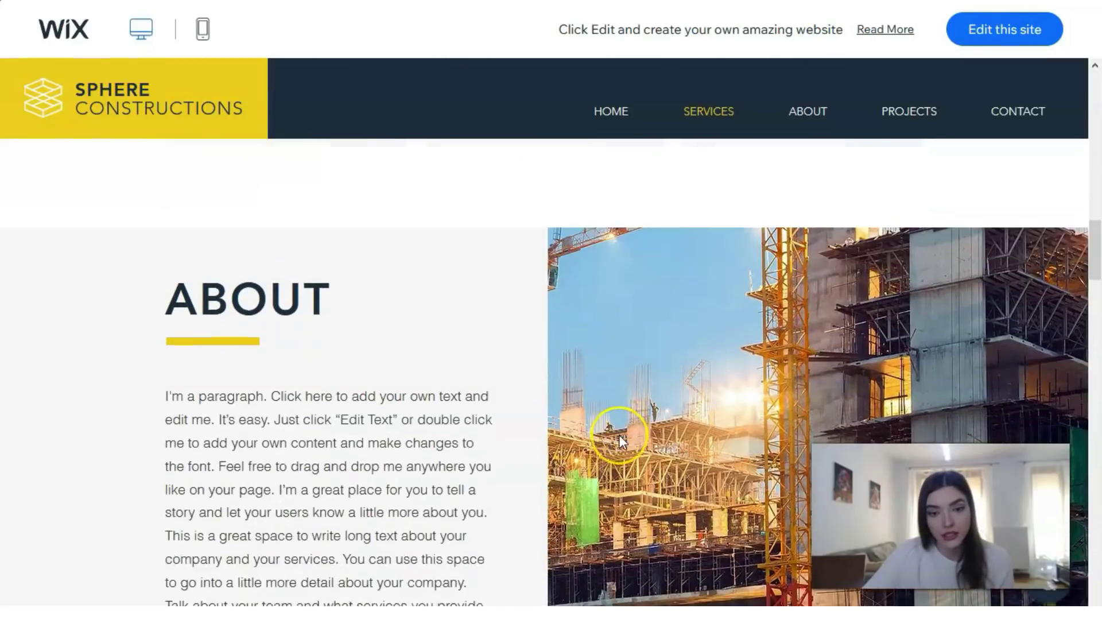
{"action": "scroll", "coordinate": [619, 435], "scroll_direction": "down", "scroll_amount": 8}
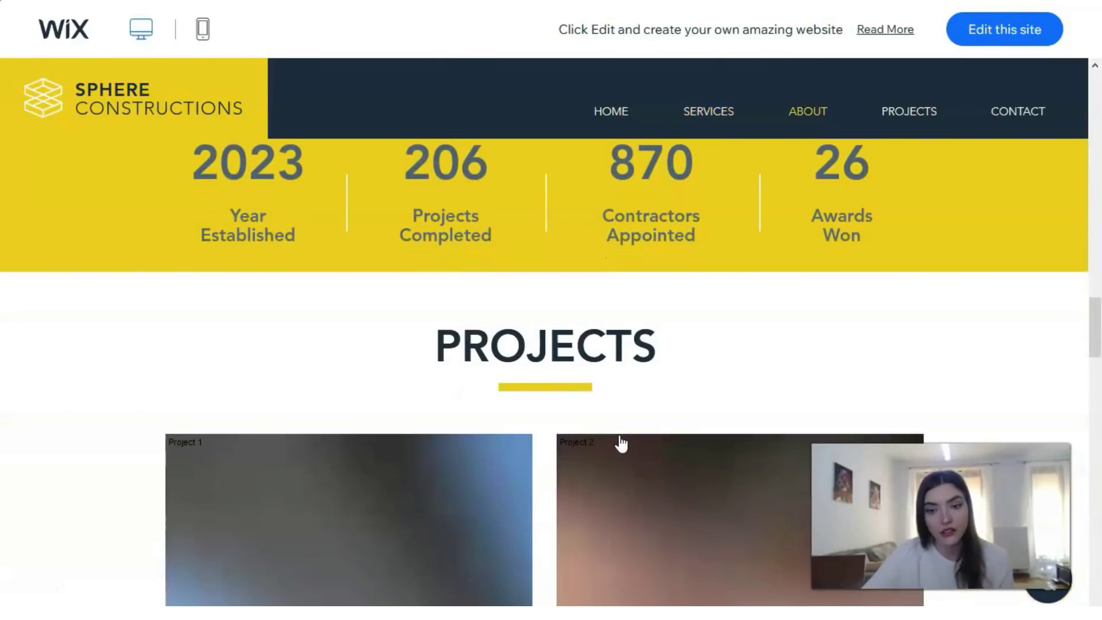
{"action": "scroll", "coordinate": [620, 443], "scroll_direction": "down", "scroll_amount": 3}
{"action": "scroll", "coordinate": [416, 404], "scroll_direction": "down", "scroll_amount": 4}
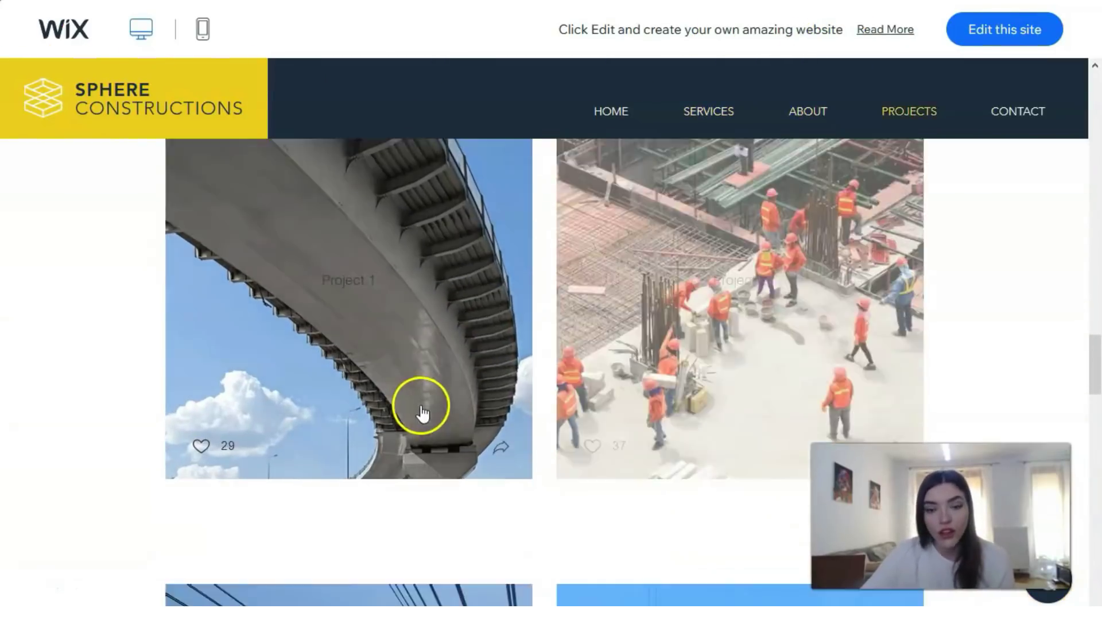
{"action": "scroll", "coordinate": [423, 413], "scroll_direction": "down", "scroll_amount": 3}
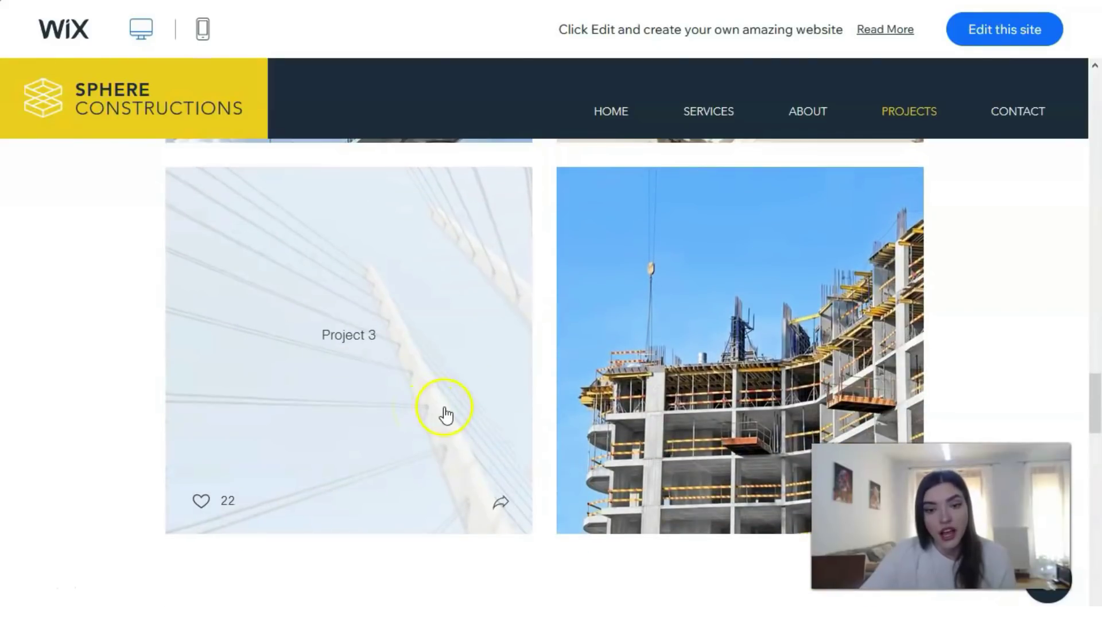
{"action": "scroll", "coordinate": [447, 414], "scroll_direction": "down", "scroll_amount": 4}
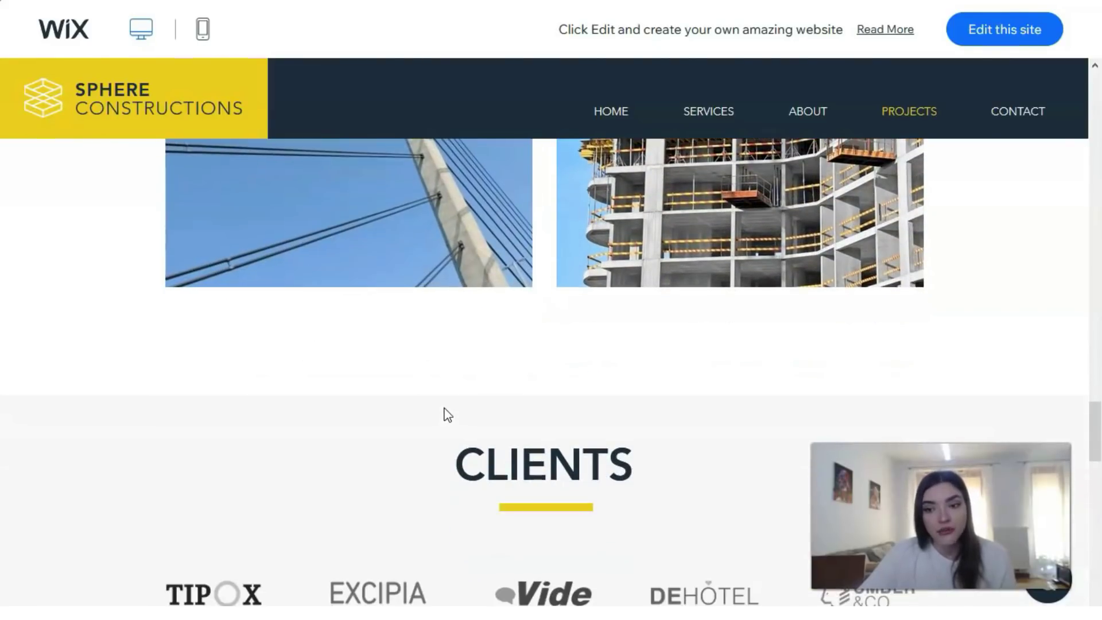
{"action": "scroll", "coordinate": [421, 404], "scroll_direction": "down", "scroll_amount": 3}
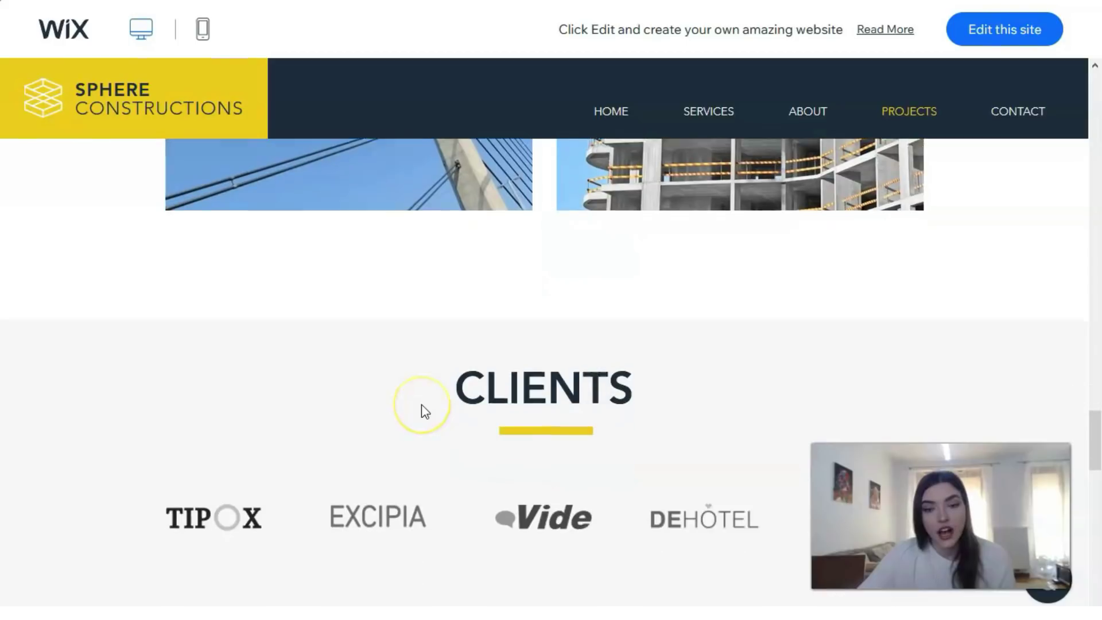
{"action": "scroll", "coordinate": [425, 407], "scroll_direction": "down", "scroll_amount": 3}
{"action": "scroll", "coordinate": [428, 407], "scroll_direction": "down", "scroll_amount": 8}
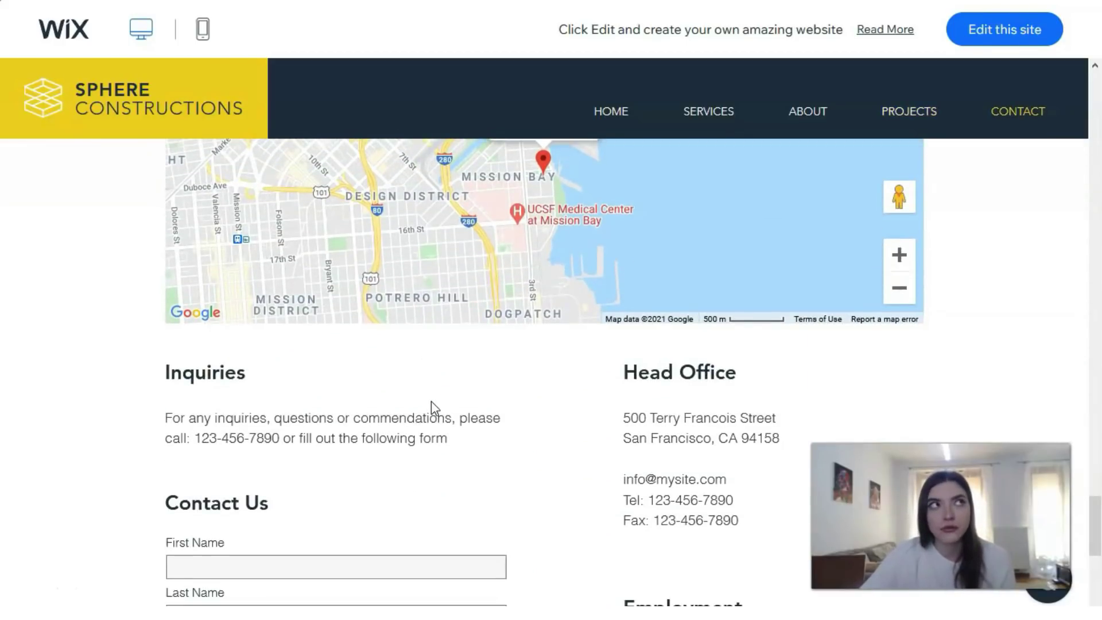
{"action": "scroll", "coordinate": [432, 401], "scroll_direction": "down", "scroll_amount": 7}
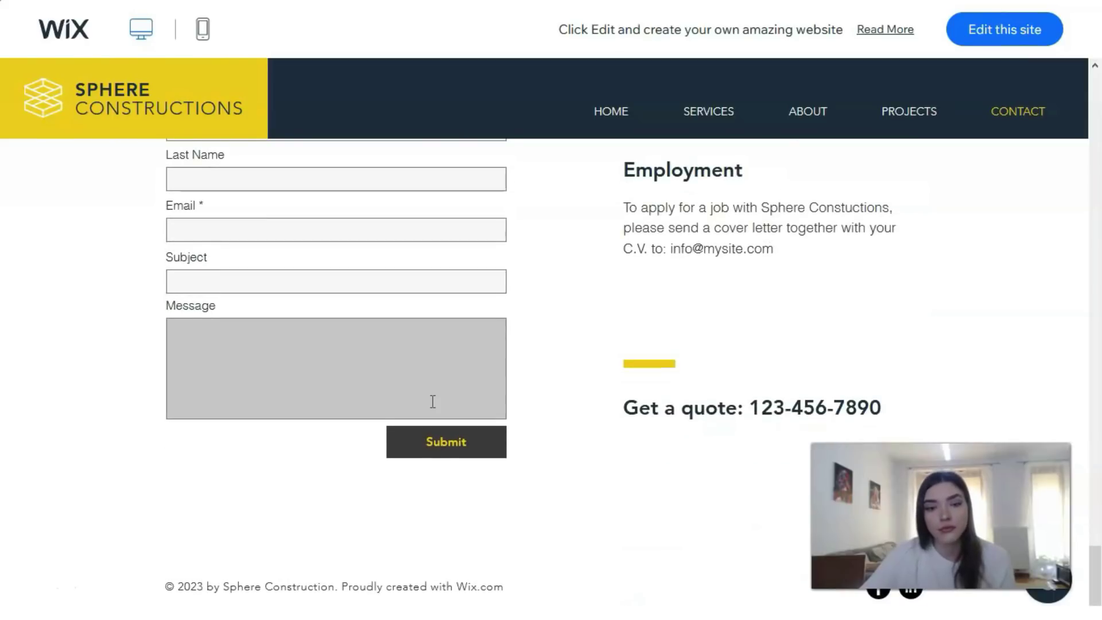
{"action": "scroll", "coordinate": [433, 401], "scroll_direction": "up", "scroll_amount": 6}
{"action": "scroll", "coordinate": [431, 400], "scroll_direction": "up", "scroll_amount": 15}
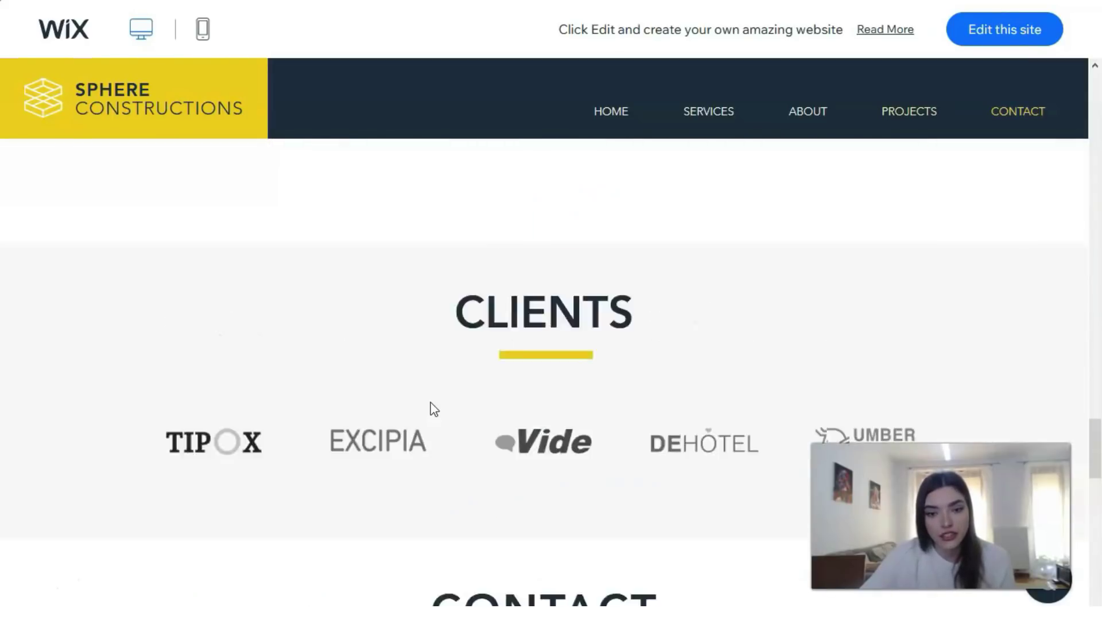
{"action": "scroll", "coordinate": [430, 403], "scroll_direction": "up", "scroll_amount": 15}
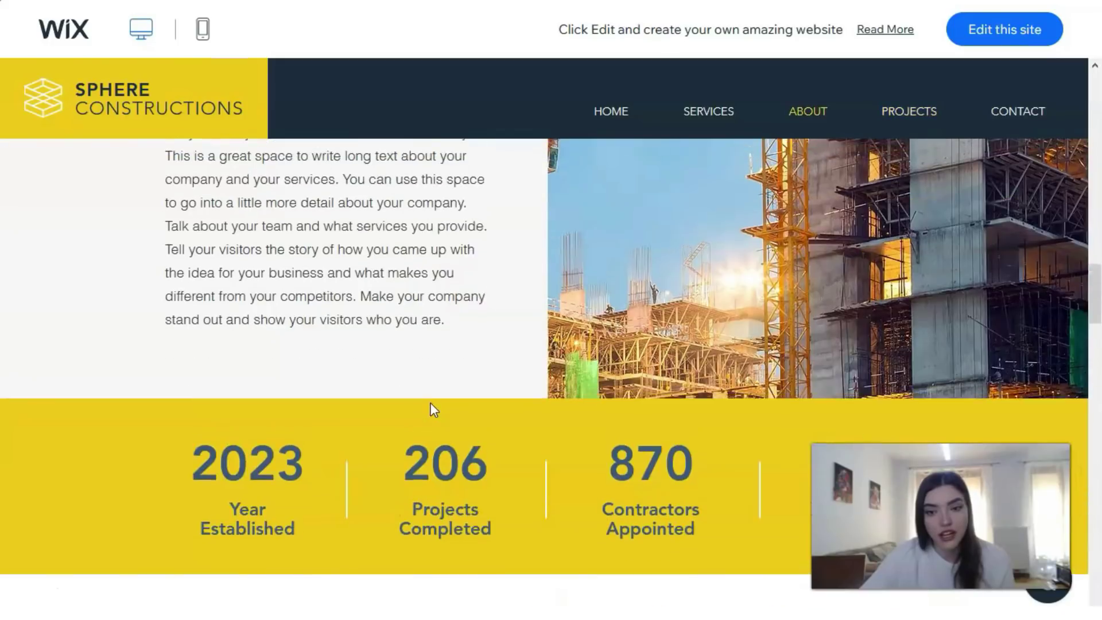
{"action": "scroll", "coordinate": [433, 405], "scroll_direction": "up", "scroll_amount": 10}
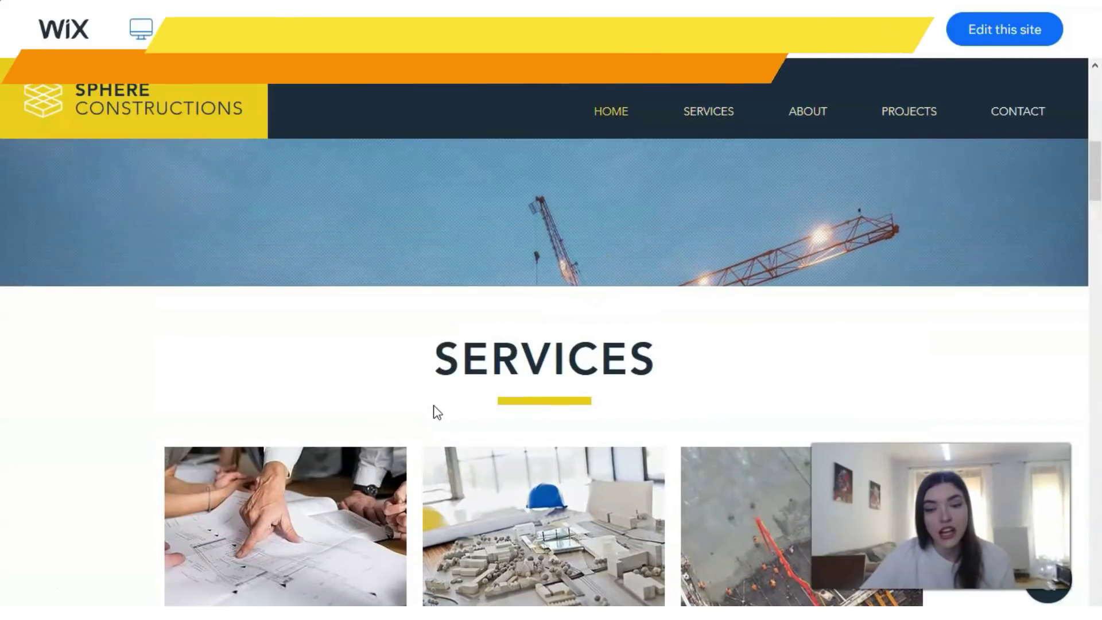
{"action": "scroll", "coordinate": [430, 407], "scroll_direction": "down", "scroll_amount": 1}
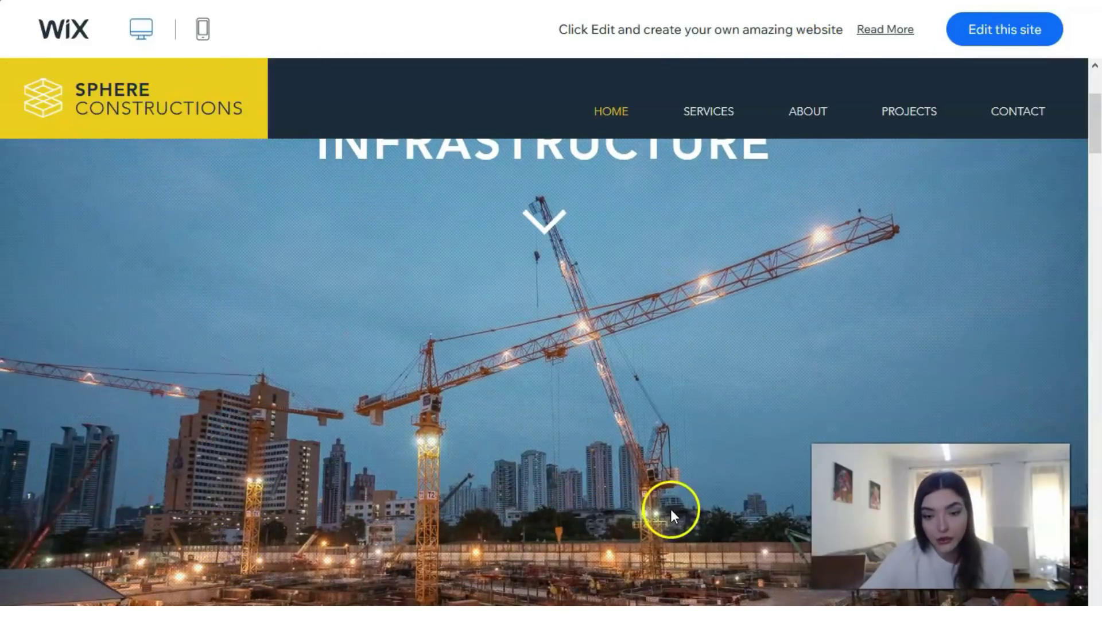
{"action": "scroll", "coordinate": [229, 478], "scroll_direction": "up", "scroll_amount": 1}
{"action": "scroll", "coordinate": [229, 472], "scroll_direction": "up", "scroll_amount": 3}
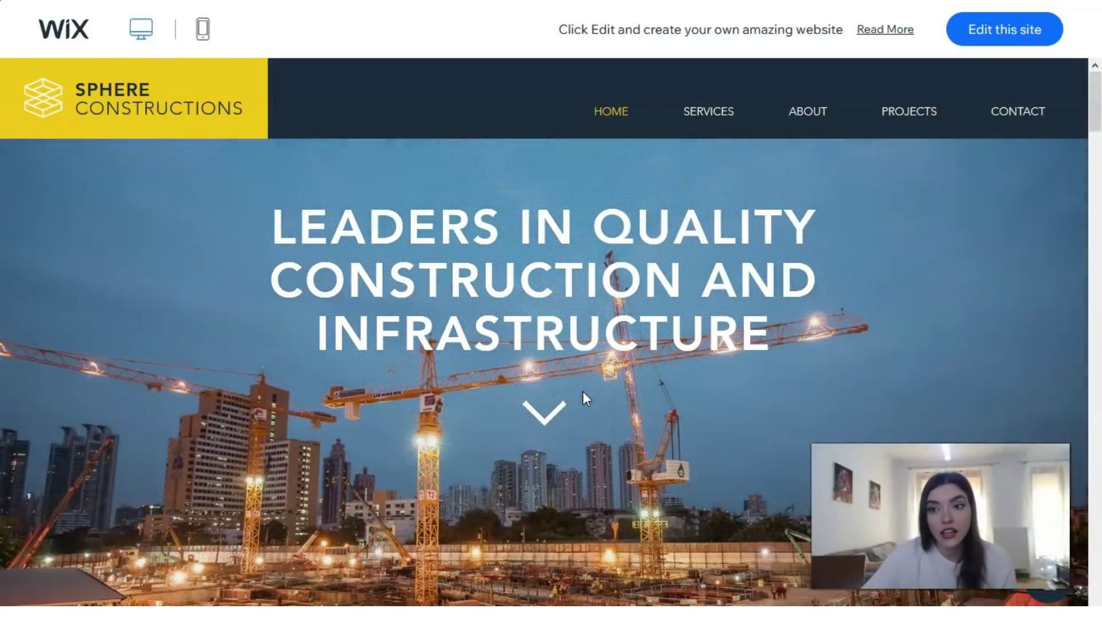
Go back to the template gallery and preview the Trading Consultant template
{"action": "left_click", "coordinate": [33, 593]}
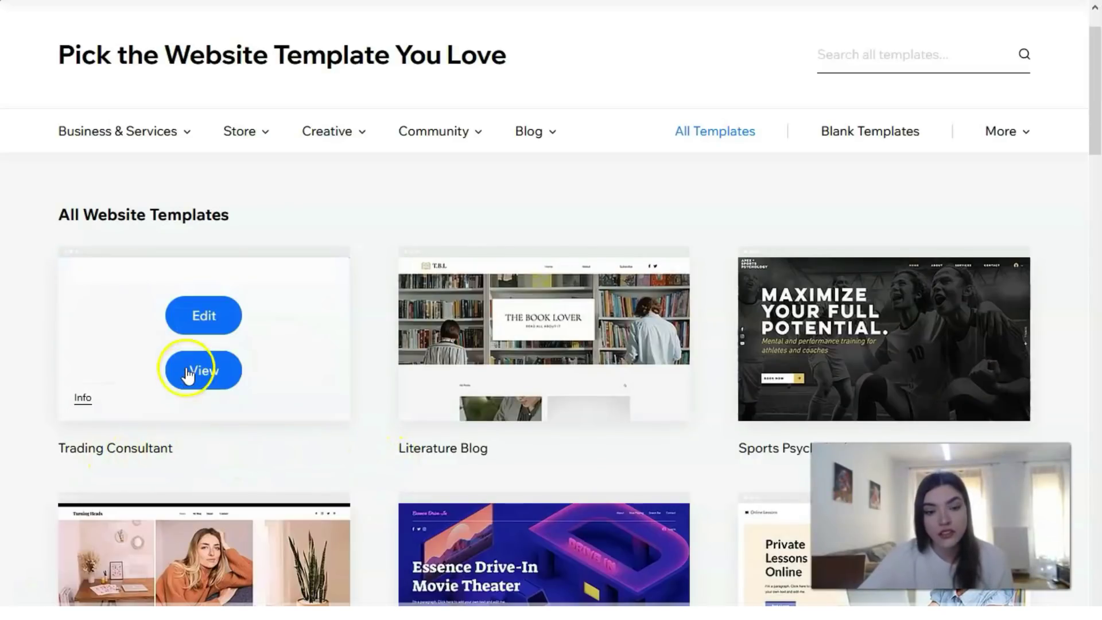
{"action": "left_click", "coordinate": [192, 373]}
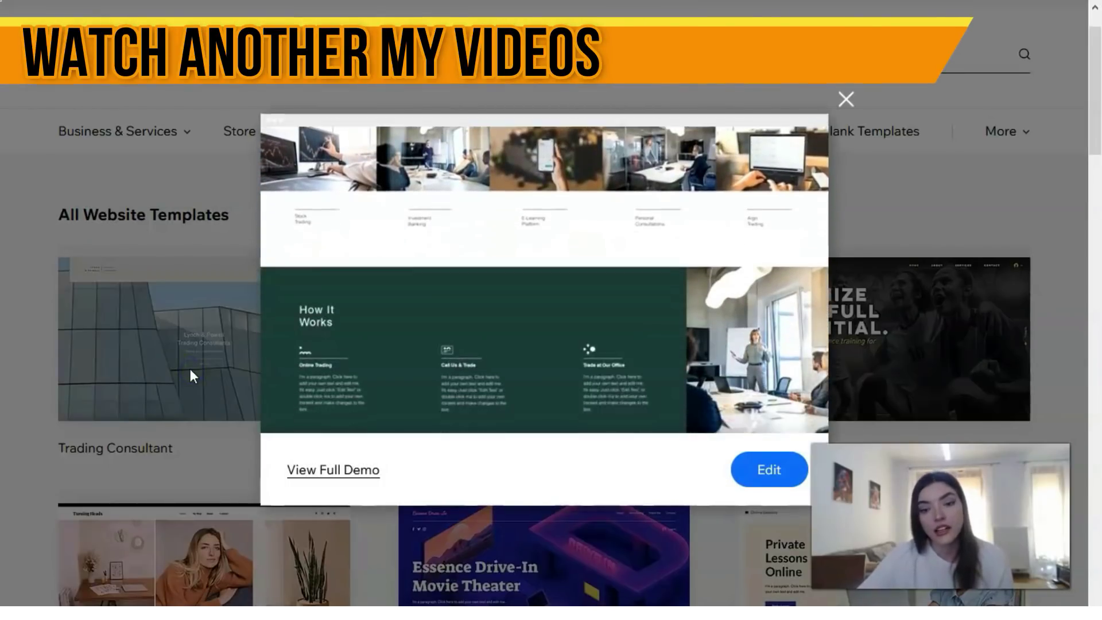
Open the Trading Consultant template's full demo, examine its sections down to the contact form and footer, and return to its beginning
{"action": "left_click", "coordinate": [298, 481]}
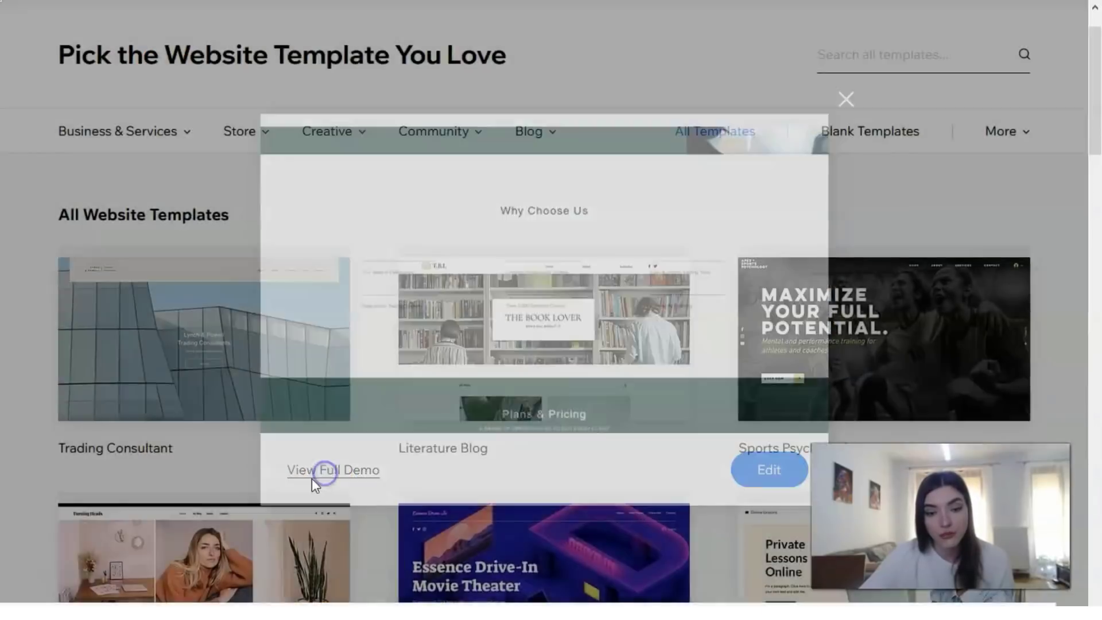
{"action": "left_click", "coordinate": [312, 478]}
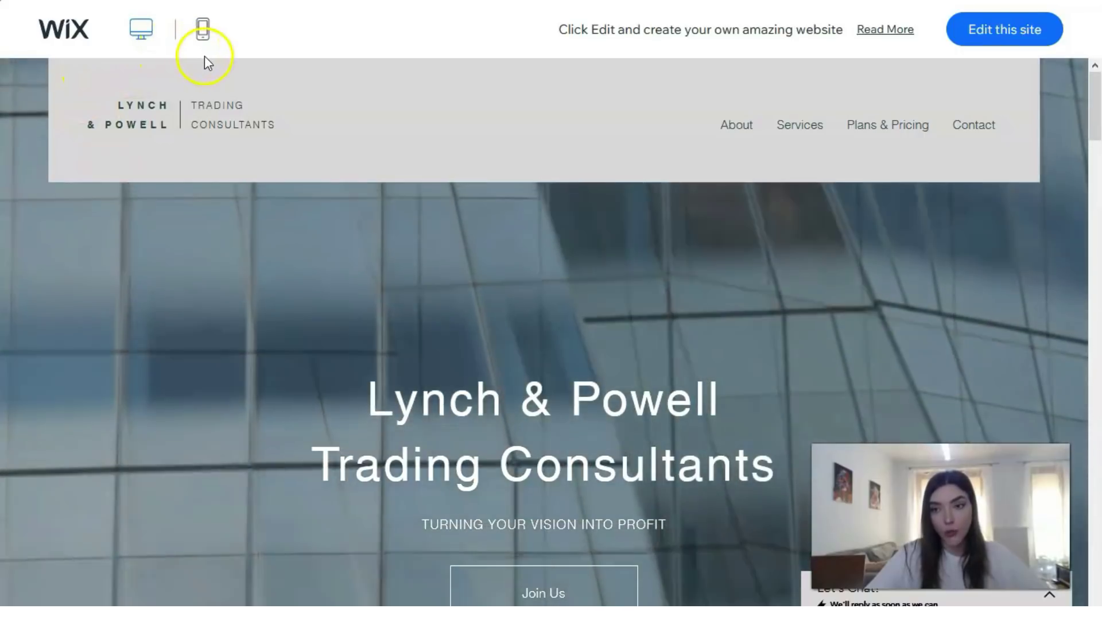
{"action": "scroll", "coordinate": [526, 236], "scroll_direction": "down", "scroll_amount": 5}
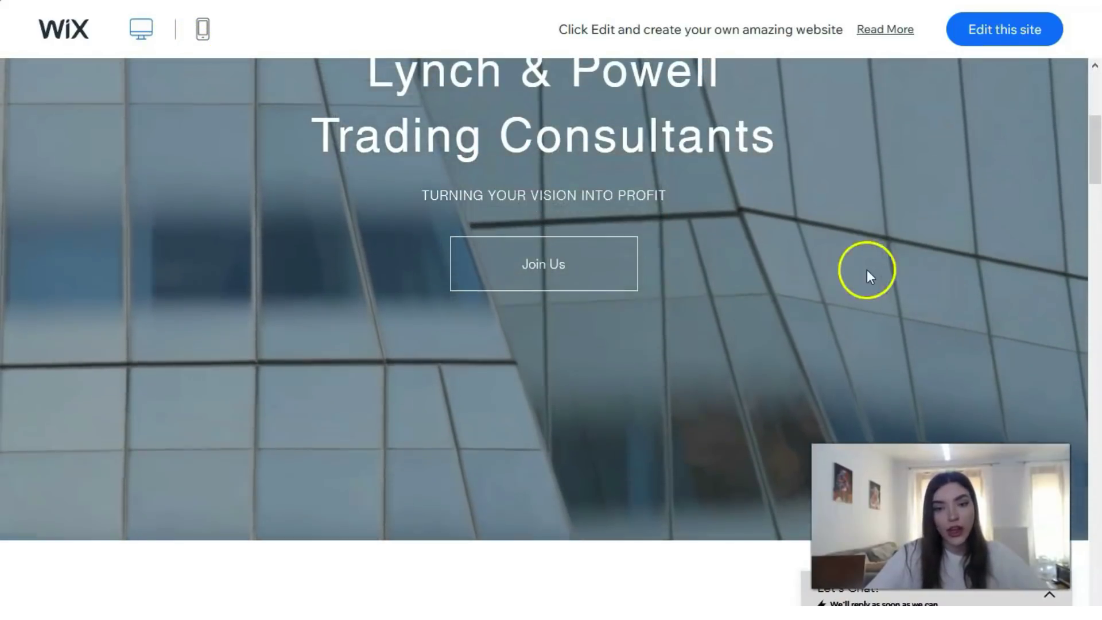
{"action": "scroll", "coordinate": [436, 235], "scroll_direction": "down", "scroll_amount": 2}
{"action": "scroll", "coordinate": [436, 236], "scroll_direction": "down", "scroll_amount": 8}
{"action": "scroll", "coordinate": [438, 236], "scroll_direction": "up", "scroll_amount": 3}
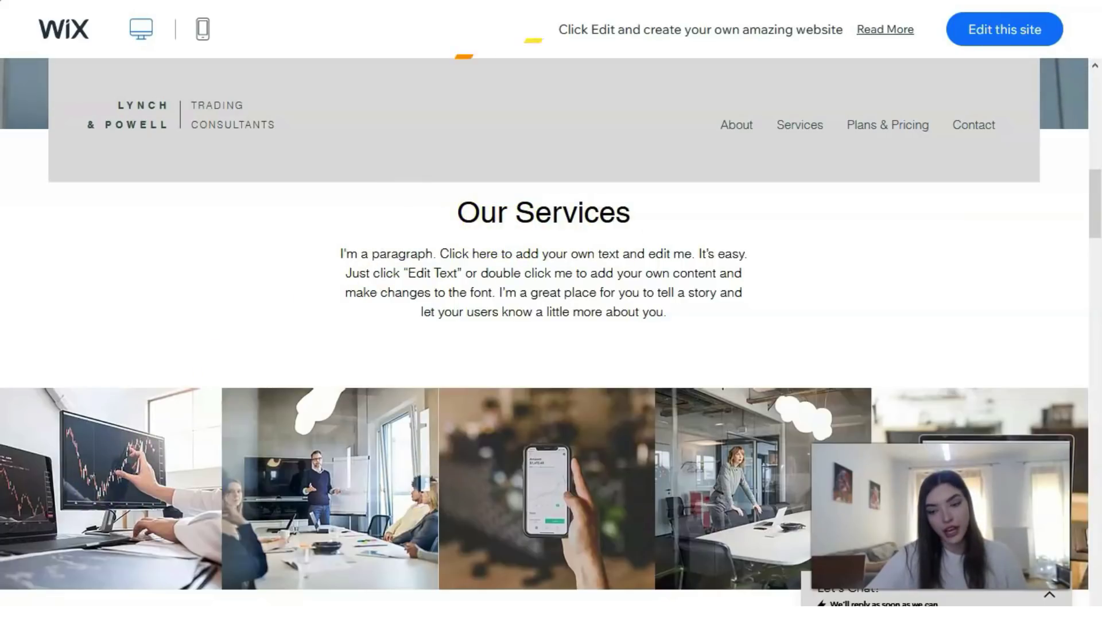
{"action": "scroll", "coordinate": [742, 449], "scroll_direction": "down", "scroll_amount": 3}
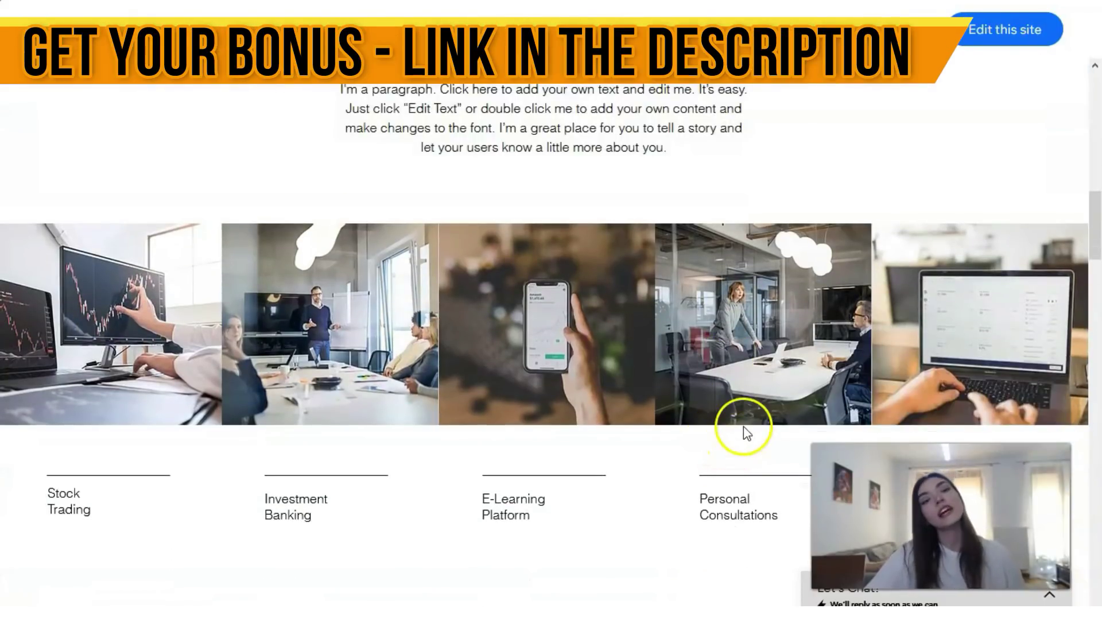
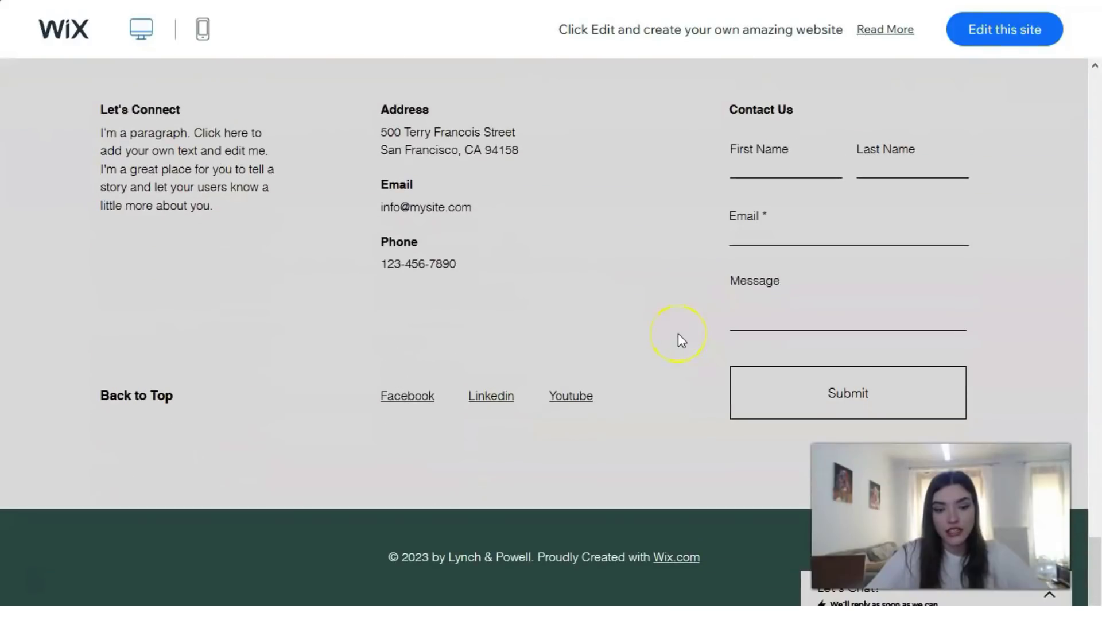
{"action": "key", "text": "Home"}
{"action": "scroll", "coordinate": [674, 333], "scroll_direction": "down", "scroll_amount": 10}
{"action": "scroll", "coordinate": [659, 312], "scroll_direction": "up", "scroll_amount": 8}
{"action": "scroll", "coordinate": [403, 261], "scroll_direction": "up", "scroll_amount": 5}
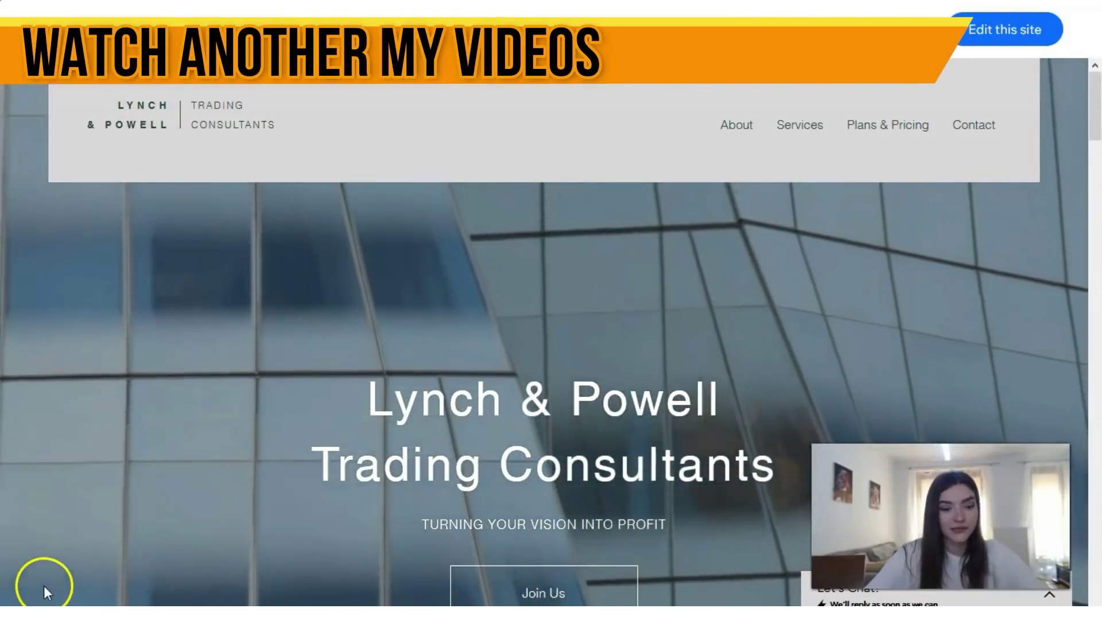
Go back to the template gallery, preview the Commercial Cleaning Service template and open its full demo
{"action": "key", "text": "alt+Left"}
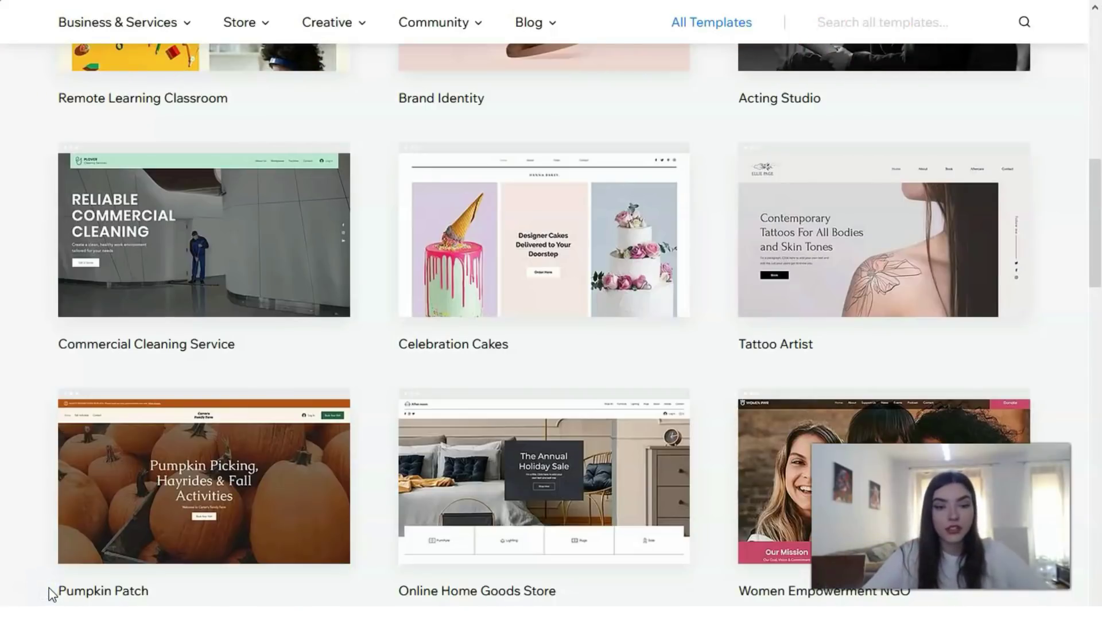
{"action": "mouse_move", "coordinate": [216, 241]}
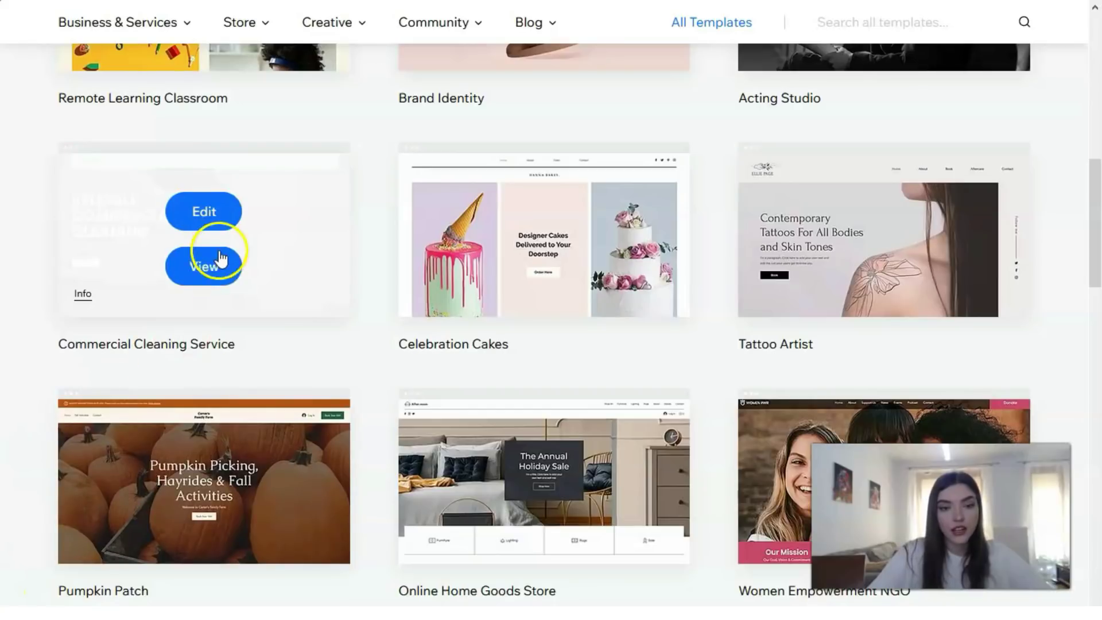
{"action": "left_click", "coordinate": [209, 264]}
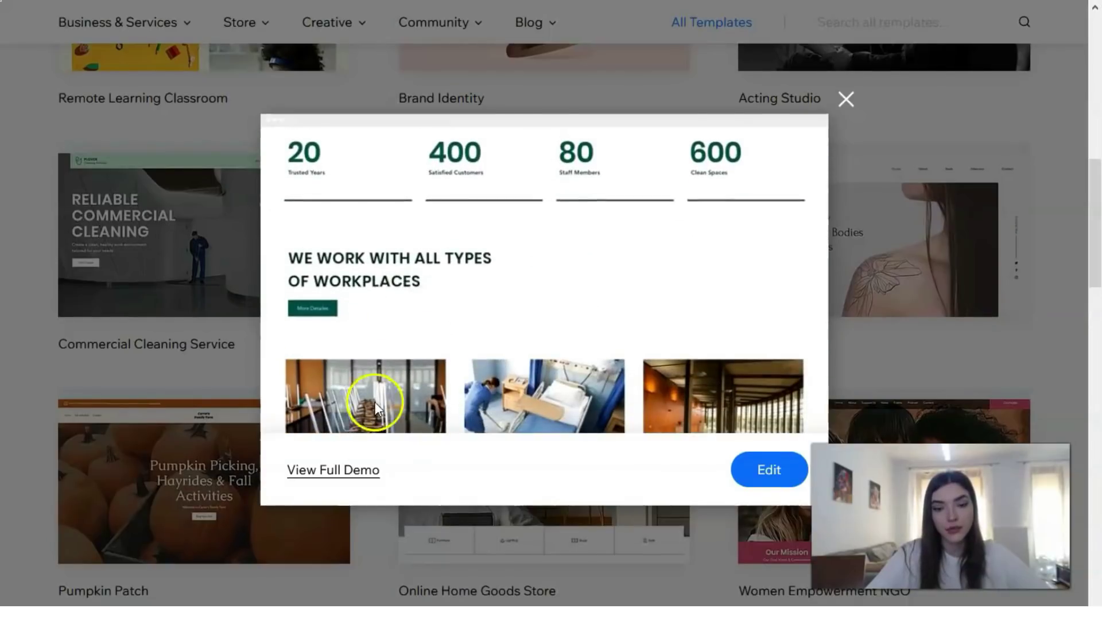
{"action": "left_click", "coordinate": [354, 471]}
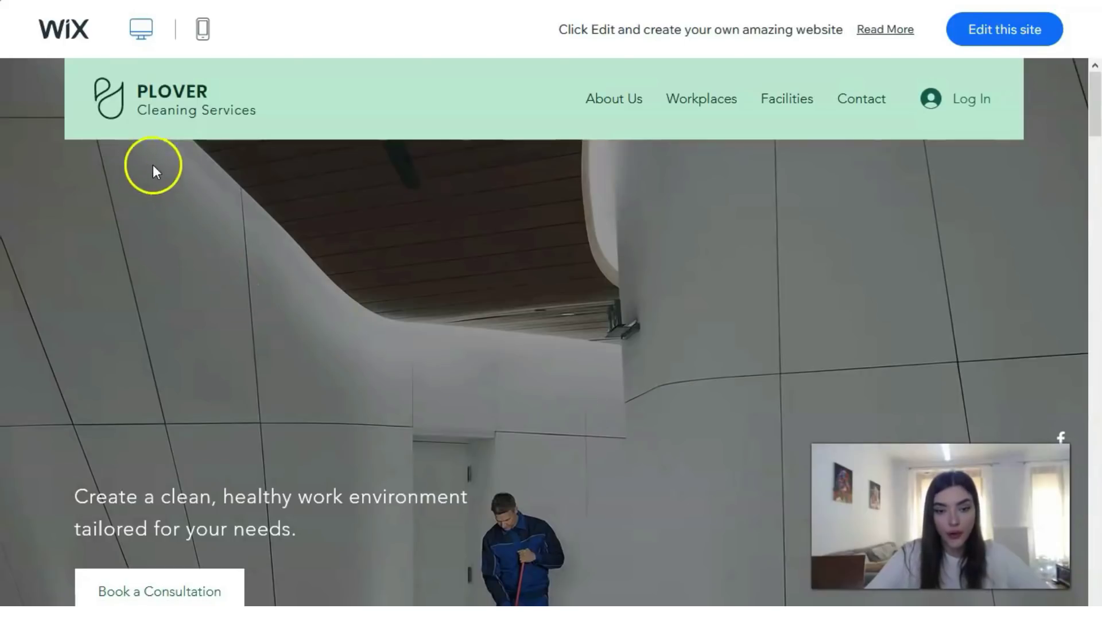
Examine the cleaning demo site from its opening banner through statistics, workplaces, certifications and testimonials to the footer, and return to the banner
{"action": "scroll", "coordinate": [302, 245], "scroll_direction": "down", "scroll_amount": 7}
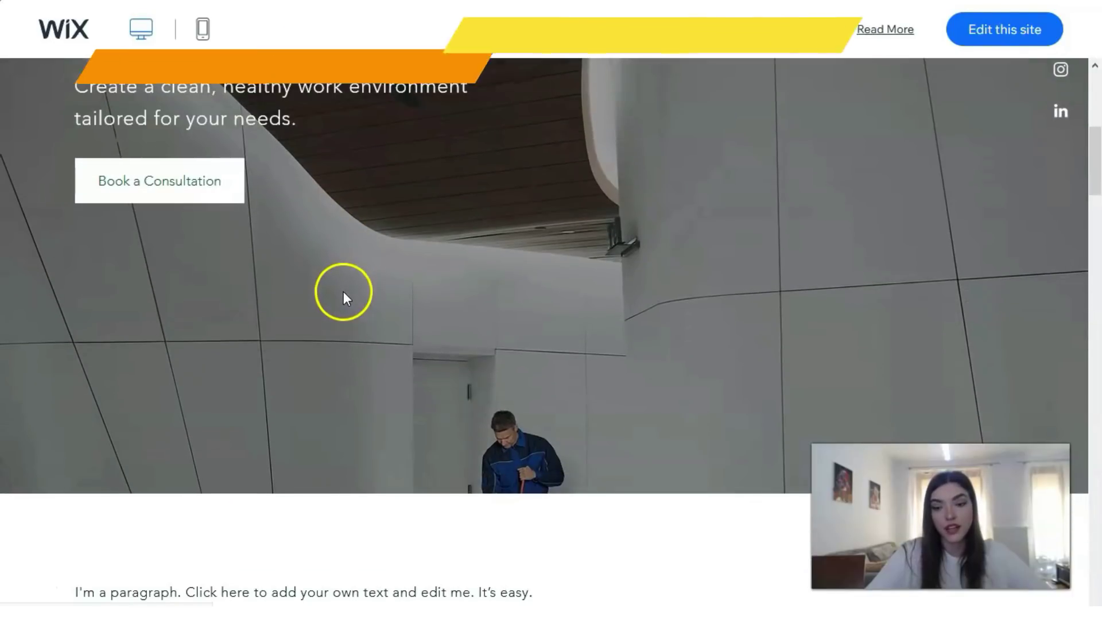
{"action": "scroll", "coordinate": [343, 291], "scroll_direction": "down", "scroll_amount": 3}
{"action": "scroll", "coordinate": [361, 304], "scroll_direction": "down", "scroll_amount": 5}
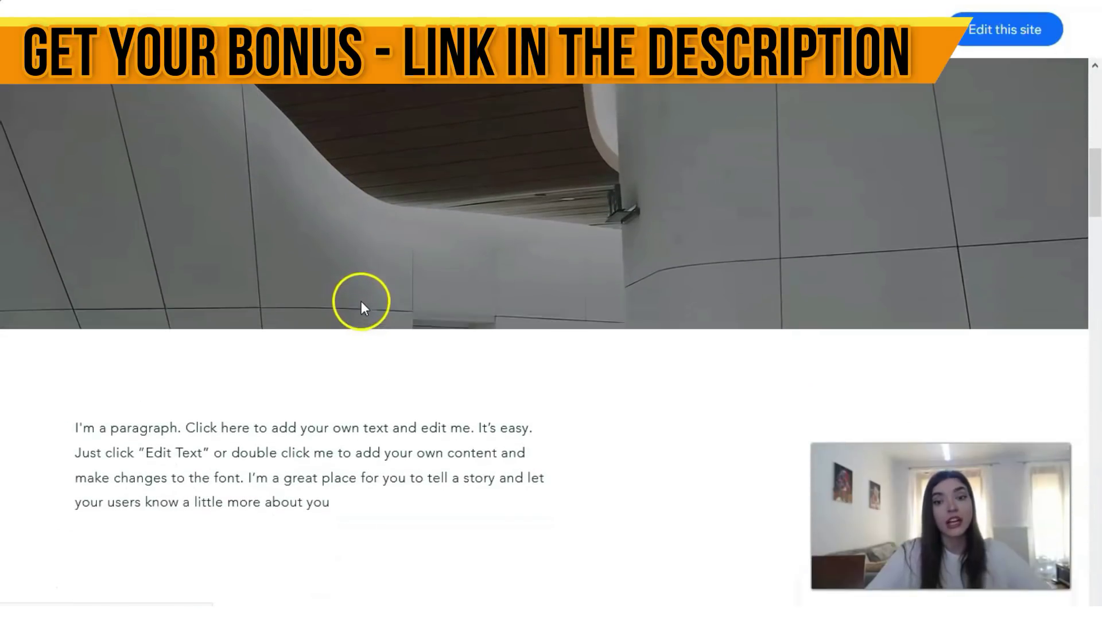
{"action": "scroll", "coordinate": [348, 301], "scroll_direction": "down", "scroll_amount": 11}
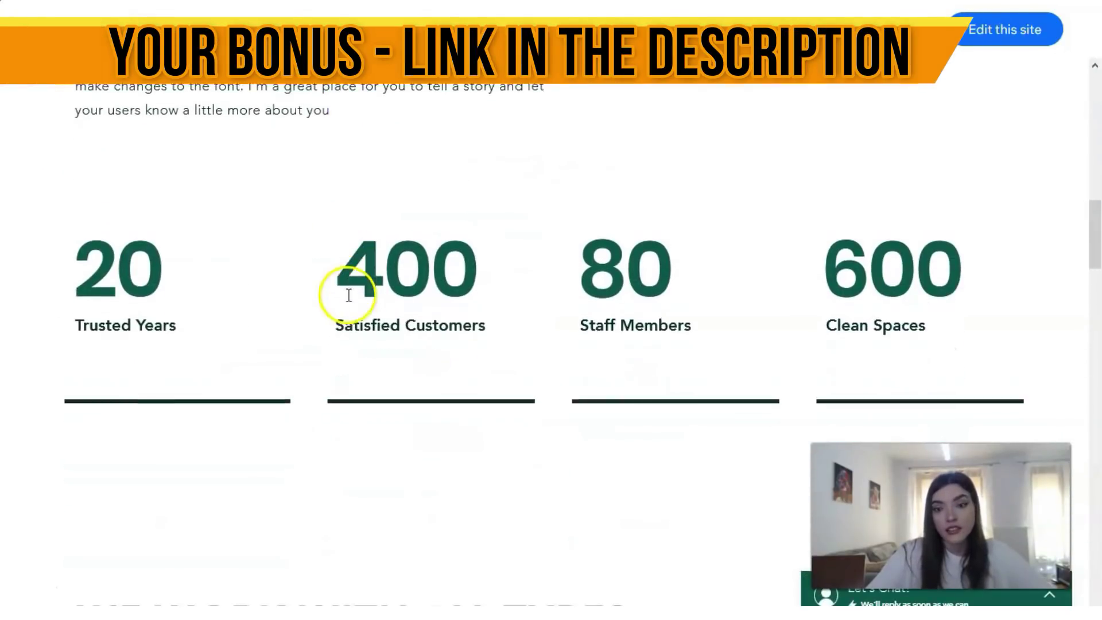
{"action": "scroll", "coordinate": [356, 312], "scroll_direction": "down", "scroll_amount": 10}
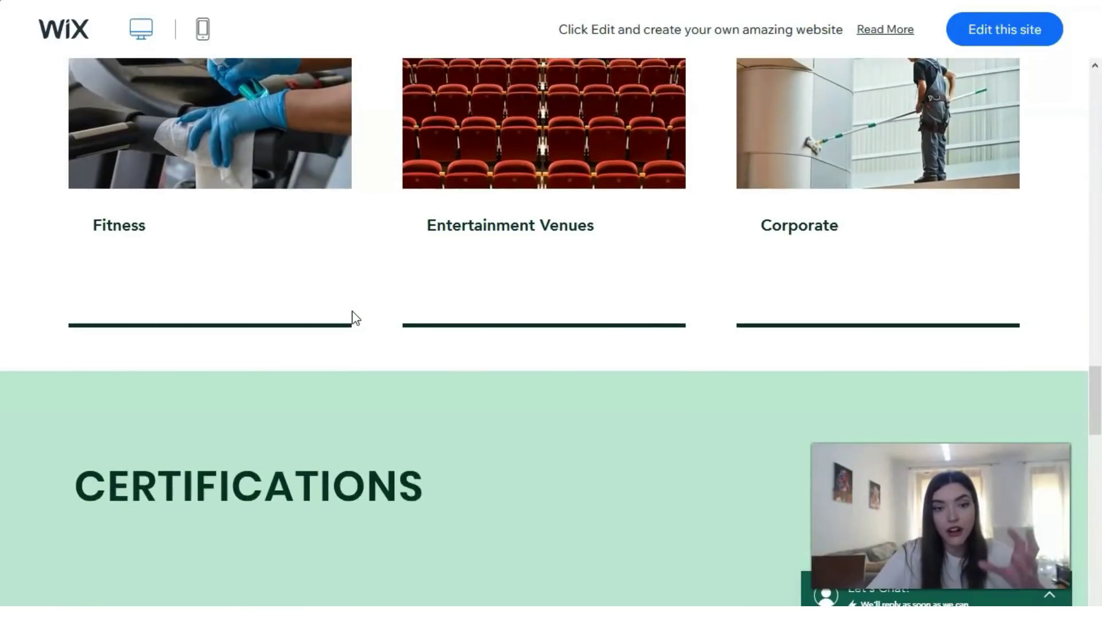
{"action": "scroll", "coordinate": [353, 312], "scroll_direction": "down", "scroll_amount": 7}
{"action": "scroll", "coordinate": [353, 312], "scroll_direction": "down", "scroll_amount": 15}
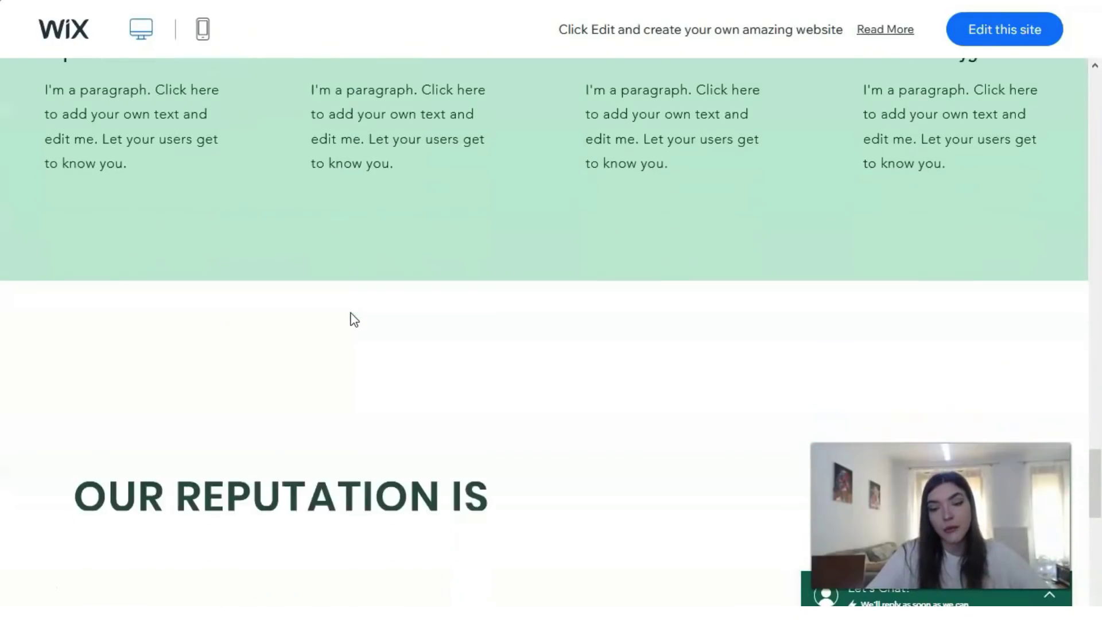
{"action": "scroll", "coordinate": [356, 319], "scroll_direction": "down", "scroll_amount": 2}
{"action": "left_click", "coordinate": [355, 318]}
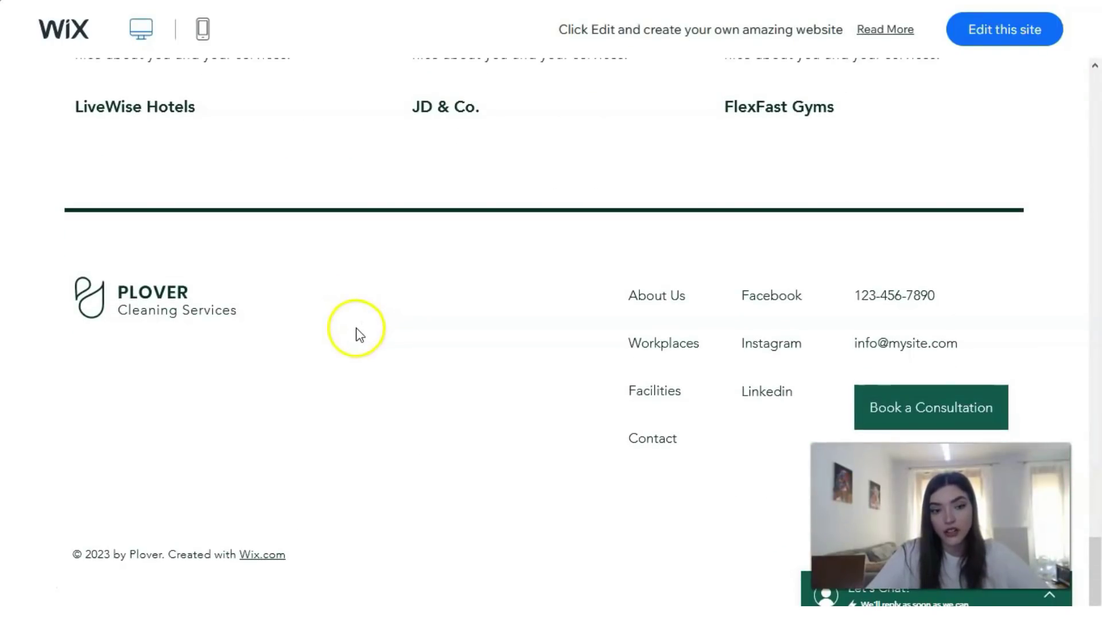
{"action": "scroll", "coordinate": [367, 324], "scroll_direction": "up", "scroll_amount": 3}
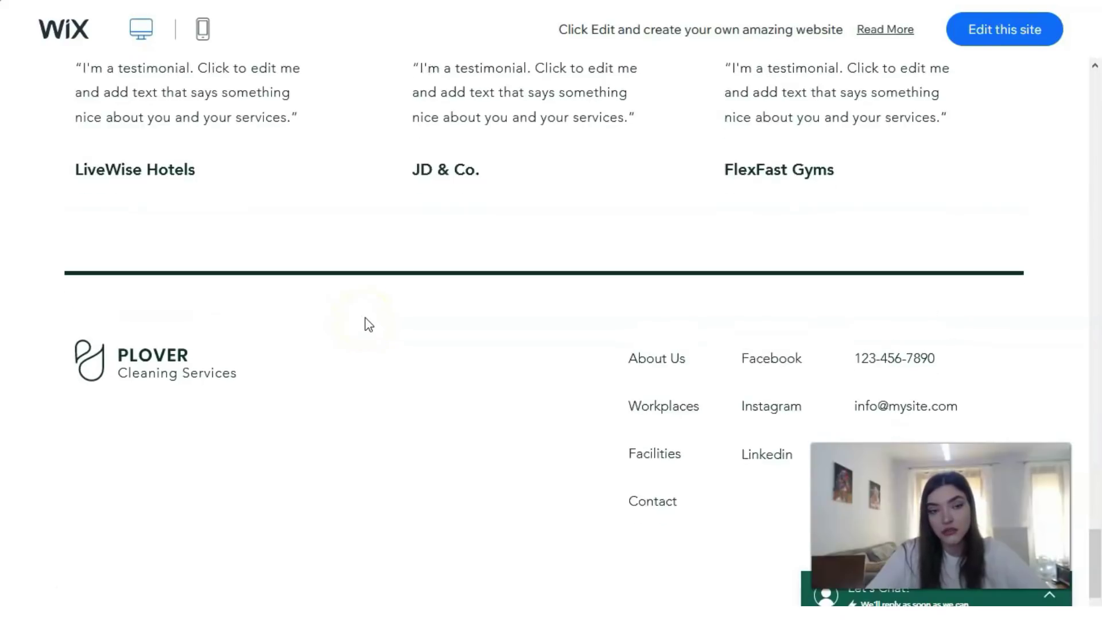
{"action": "scroll", "coordinate": [560, 433], "scroll_direction": "up", "scroll_amount": 15}
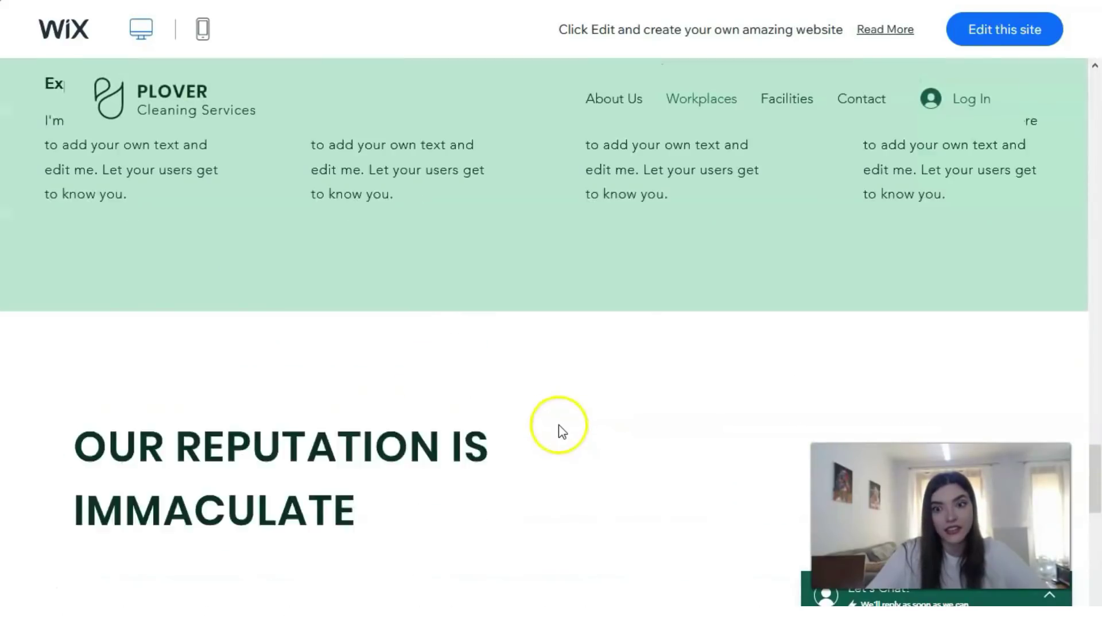
{"action": "scroll", "coordinate": [552, 414], "scroll_direction": "up", "scroll_amount": 15}
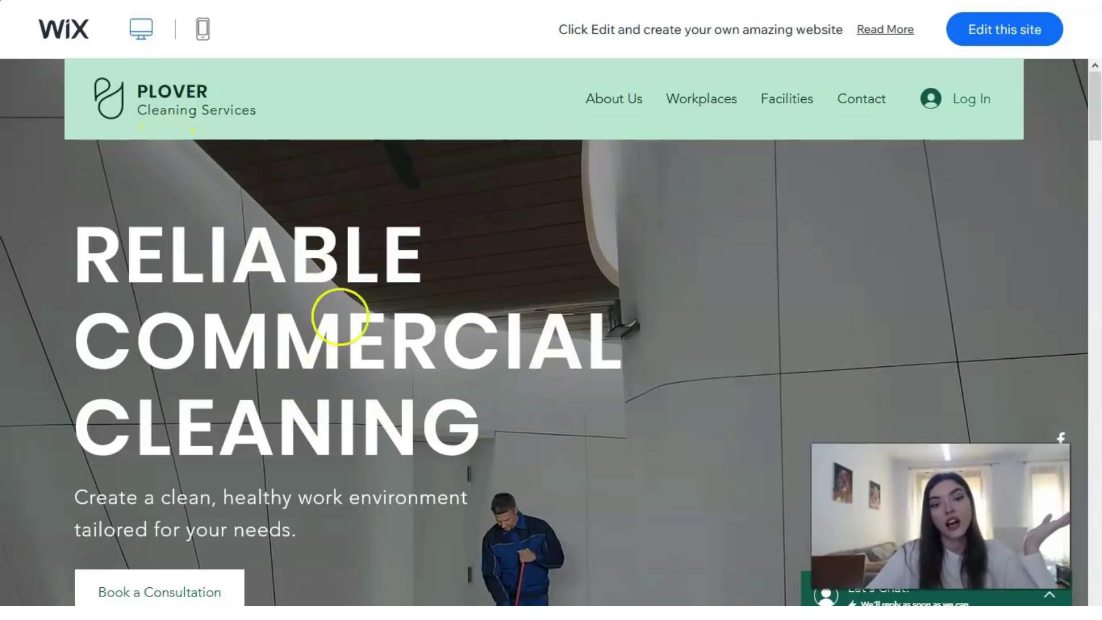
{"action": "scroll", "coordinate": [356, 304], "scroll_direction": "down", "scroll_amount": 3}
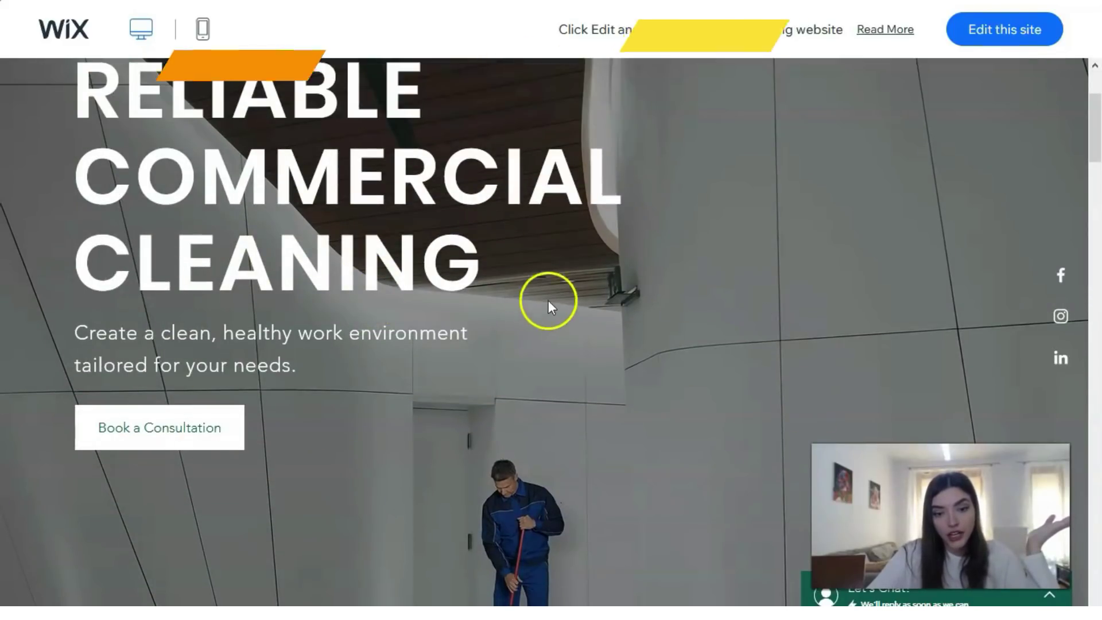
{"action": "scroll", "coordinate": [549, 305], "scroll_direction": "down", "scroll_amount": 3}
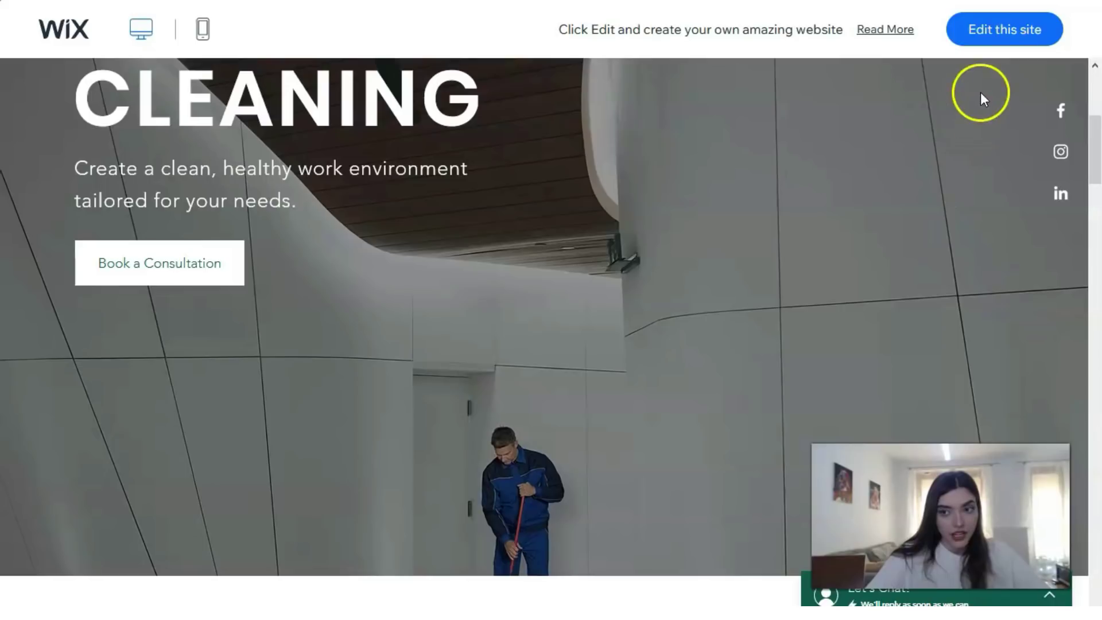
Open the Commercial Cleaning Service template for editing and look through the selected images and videos offered as page backgrounds
{"action": "left_click", "coordinate": [985, 42]}
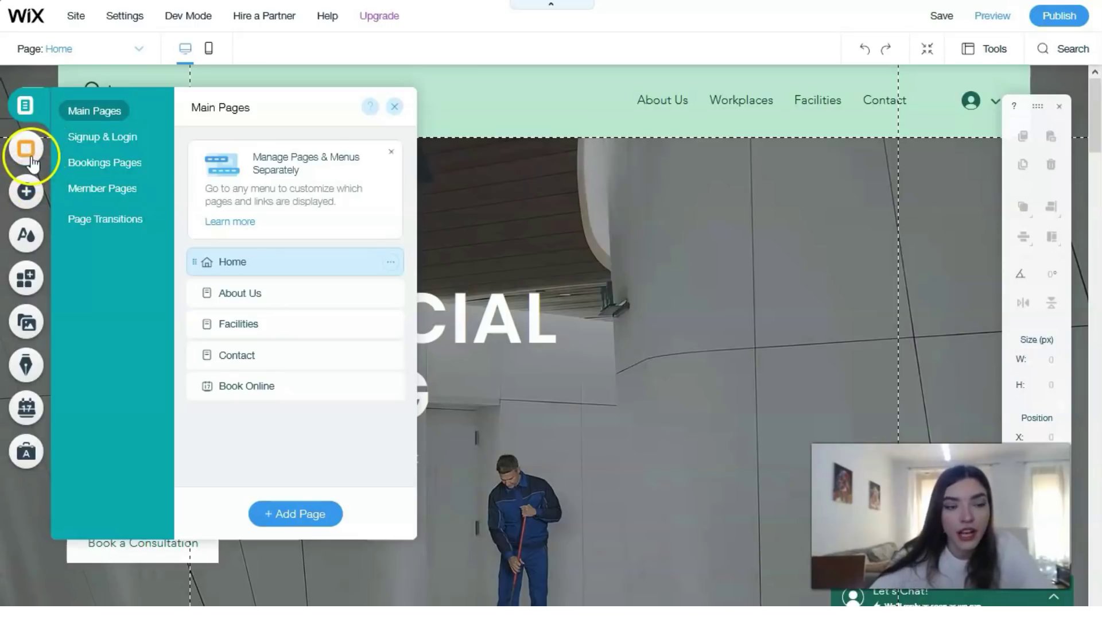
{"action": "mouse_move", "coordinate": [38, 163]}
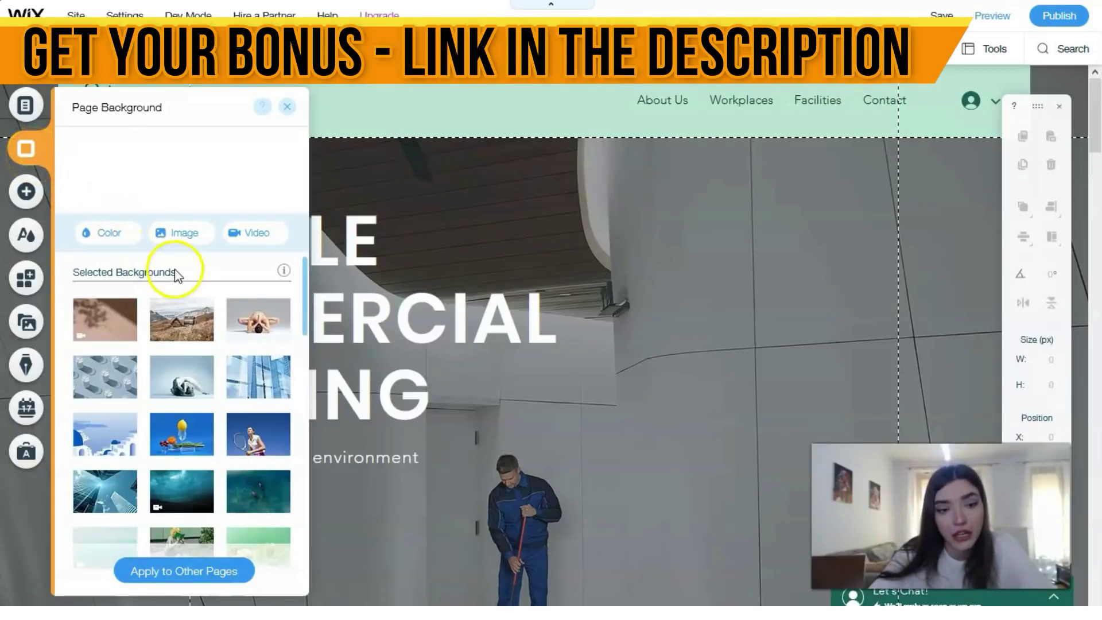
{"action": "scroll", "coordinate": [178, 272], "scroll_direction": "down", "scroll_amount": 4}
{"action": "scroll", "coordinate": [201, 313], "scroll_direction": "down", "scroll_amount": 3}
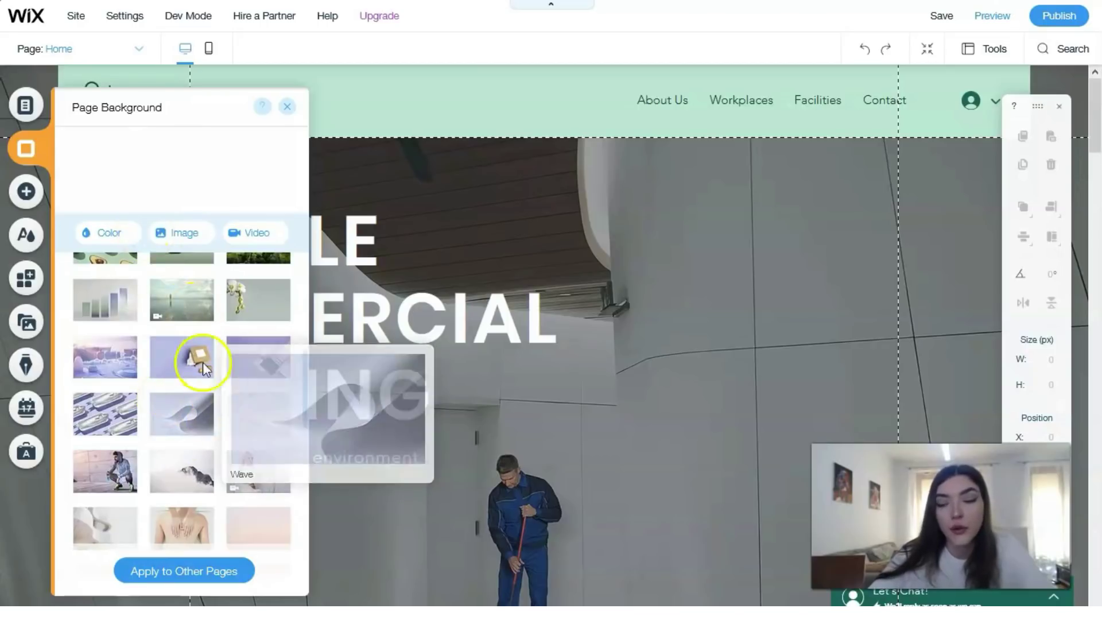
{"action": "mouse_move", "coordinate": [189, 356]}
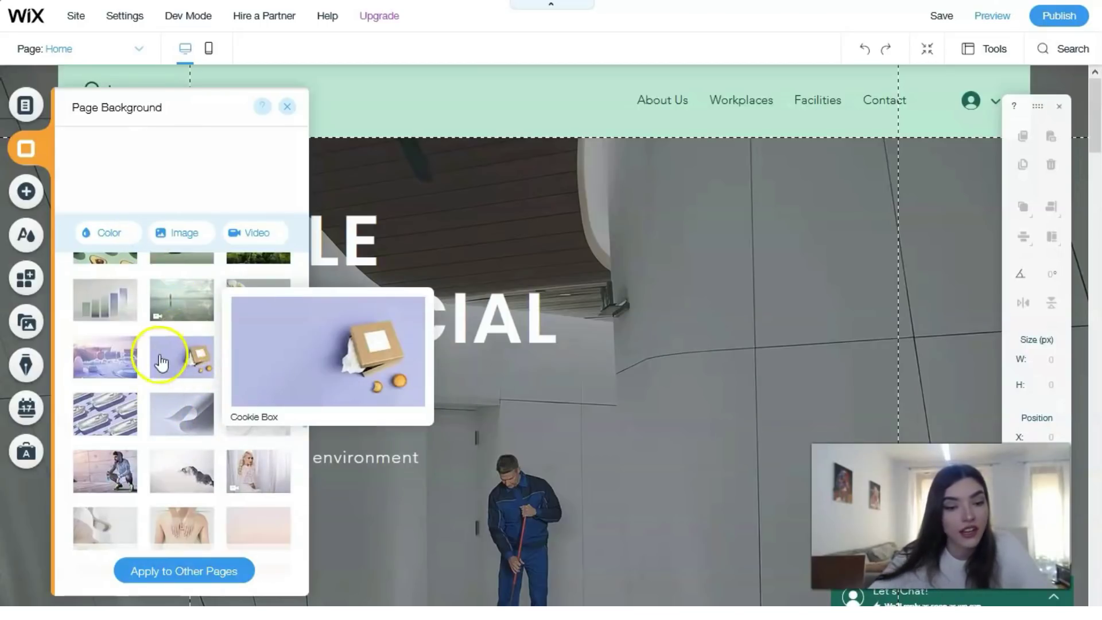
{"action": "scroll", "coordinate": [152, 361], "scroll_direction": "down", "scroll_amount": 10}
{"action": "scroll", "coordinate": [145, 310], "scroll_direction": "down", "scroll_amount": 1}
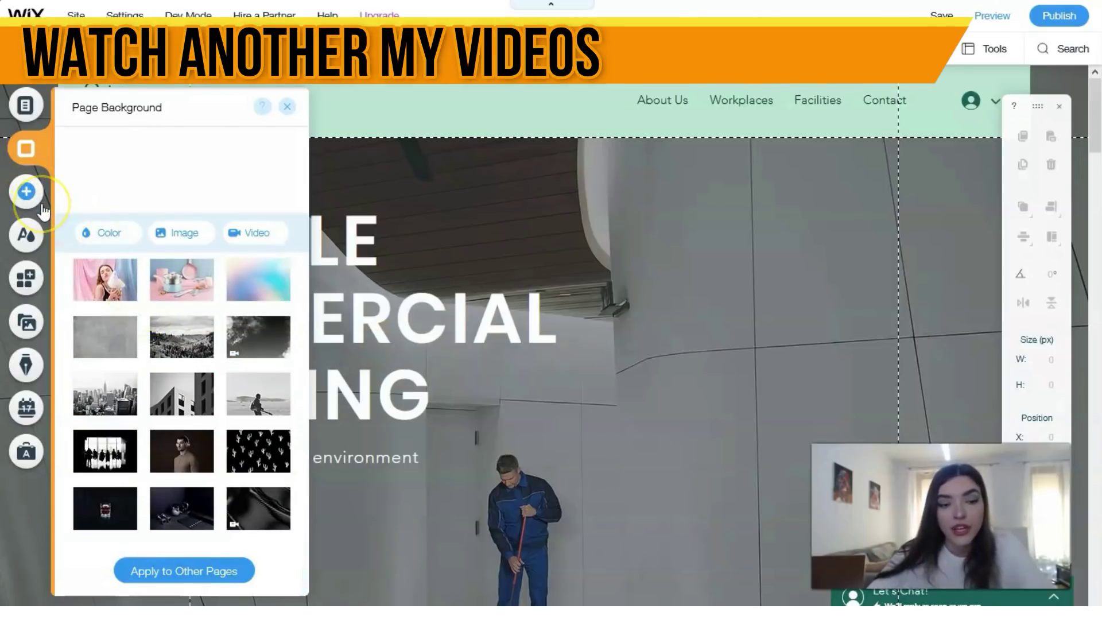
Examine the categories of elements that can be added to the page, including the About strip designs
{"action": "left_click", "coordinate": [26, 192]}
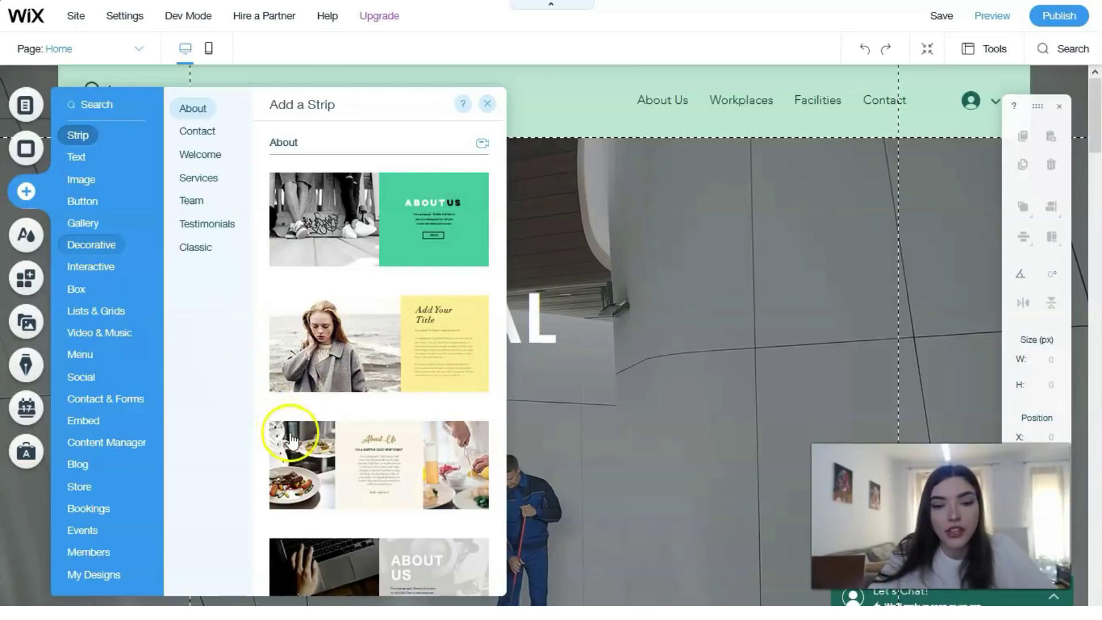
{"action": "left_click", "coordinate": [92, 244]}
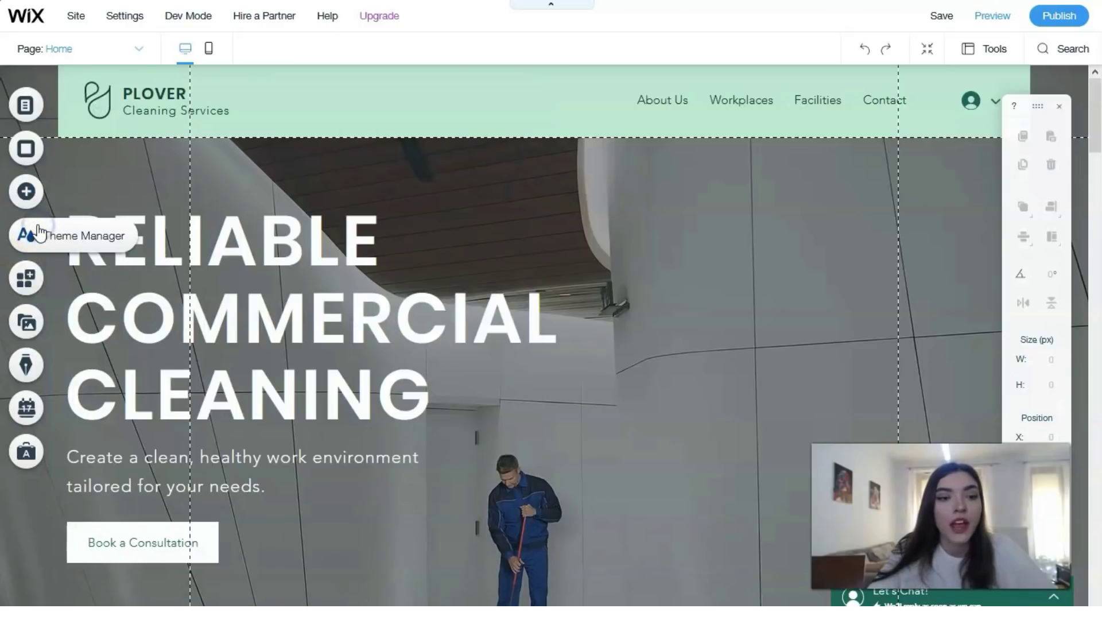
Examine the site's colour theme and its text themes from Heading 1 to Paragraph 3
{"action": "left_click", "coordinate": [34, 232]}
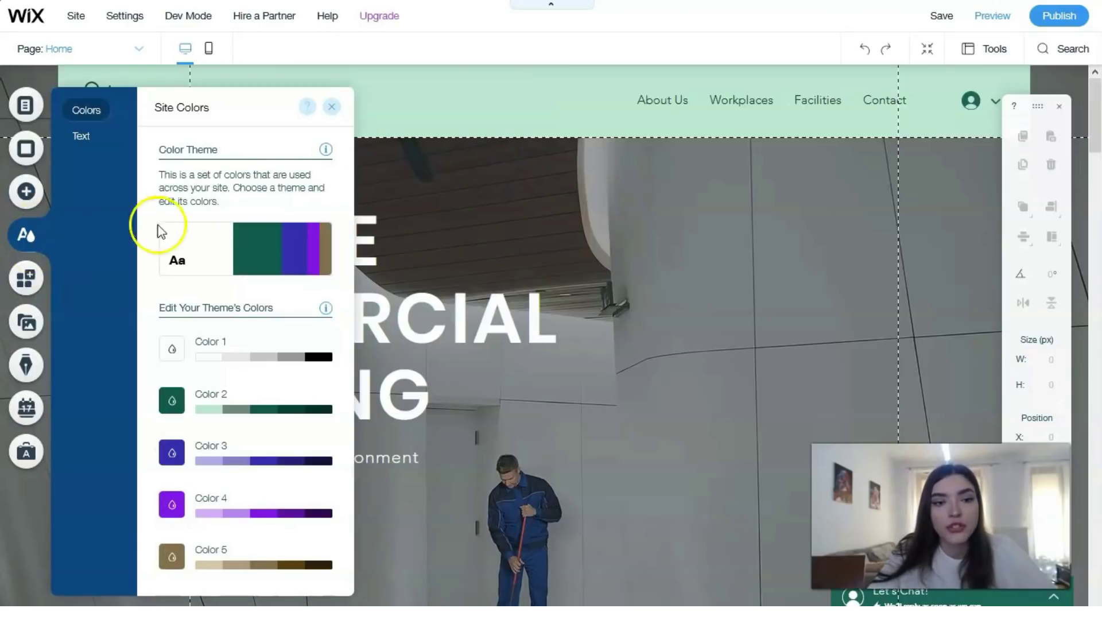
{"action": "left_click", "coordinate": [85, 138]}
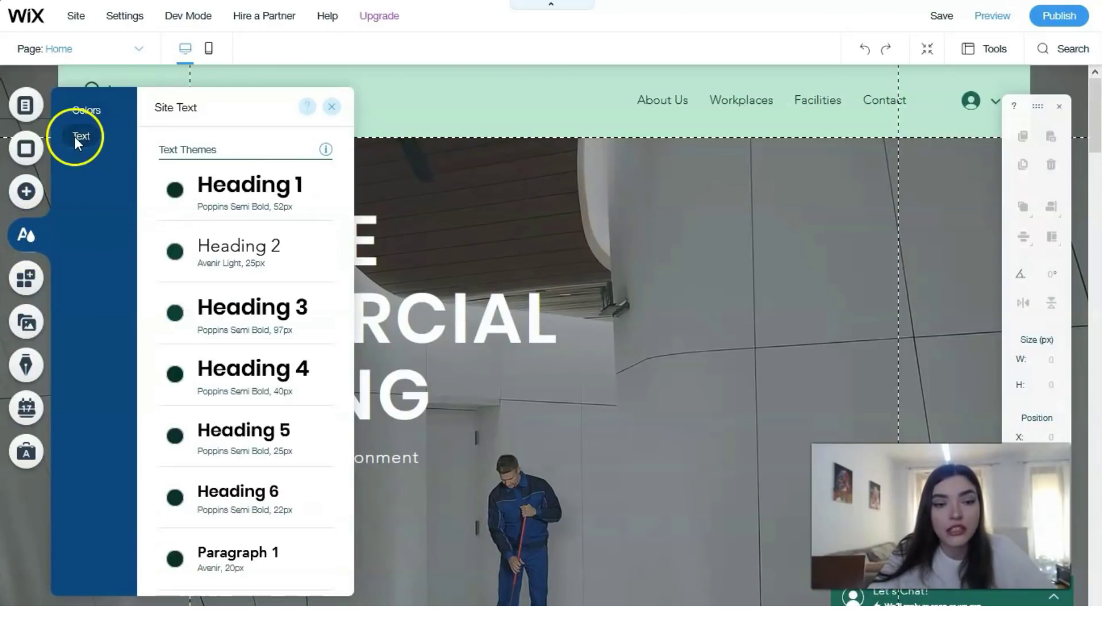
{"action": "mouse_move", "coordinate": [332, 153]}
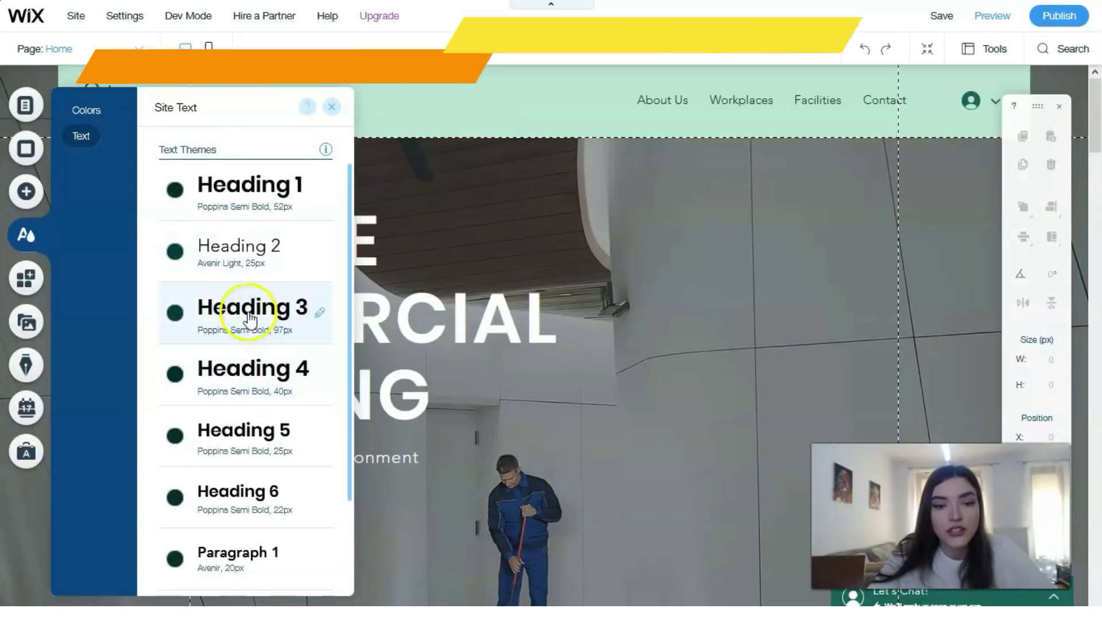
{"action": "scroll", "coordinate": [247, 305], "scroll_direction": "down", "scroll_amount": 2}
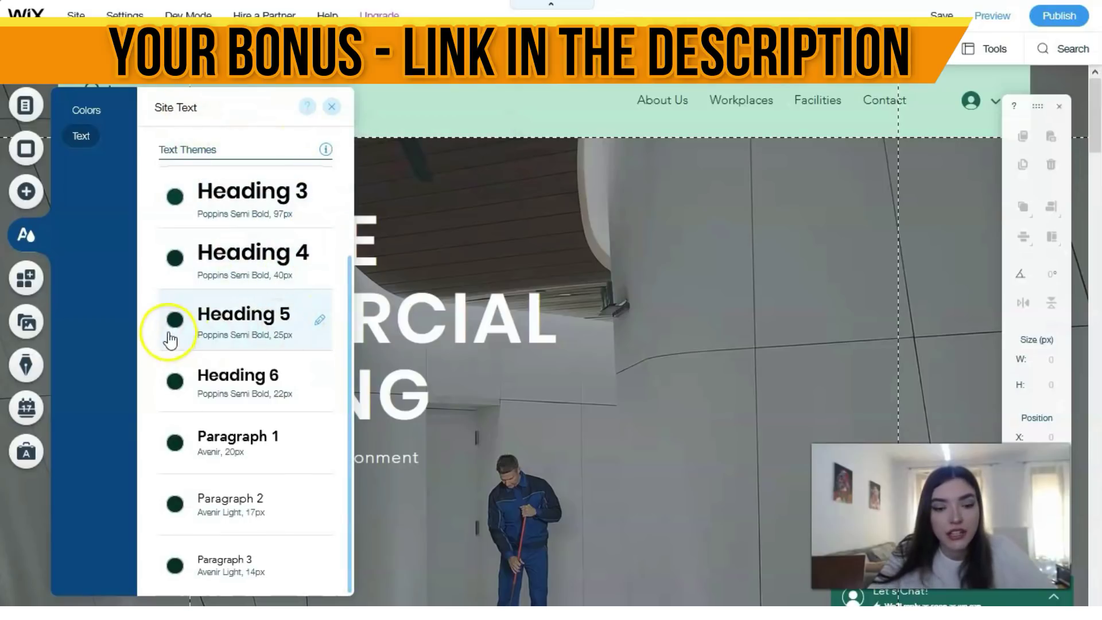
Open the Wix App Market and view its home page with the recommended apps
{"action": "left_click", "coordinate": [27, 278]}
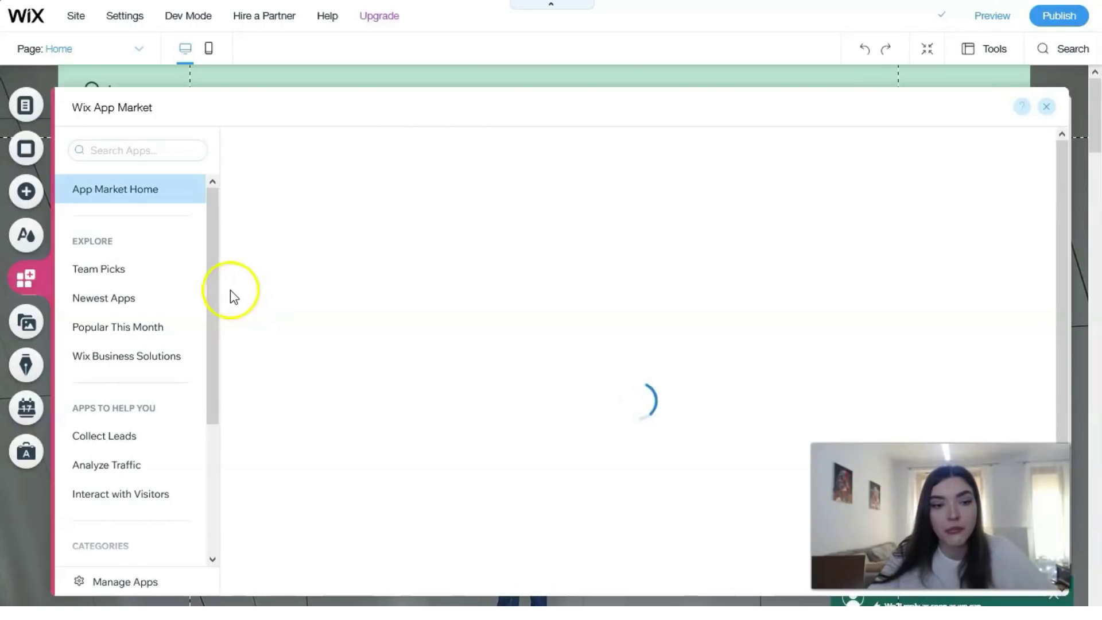
{"action": "left_click", "coordinate": [214, 316]}
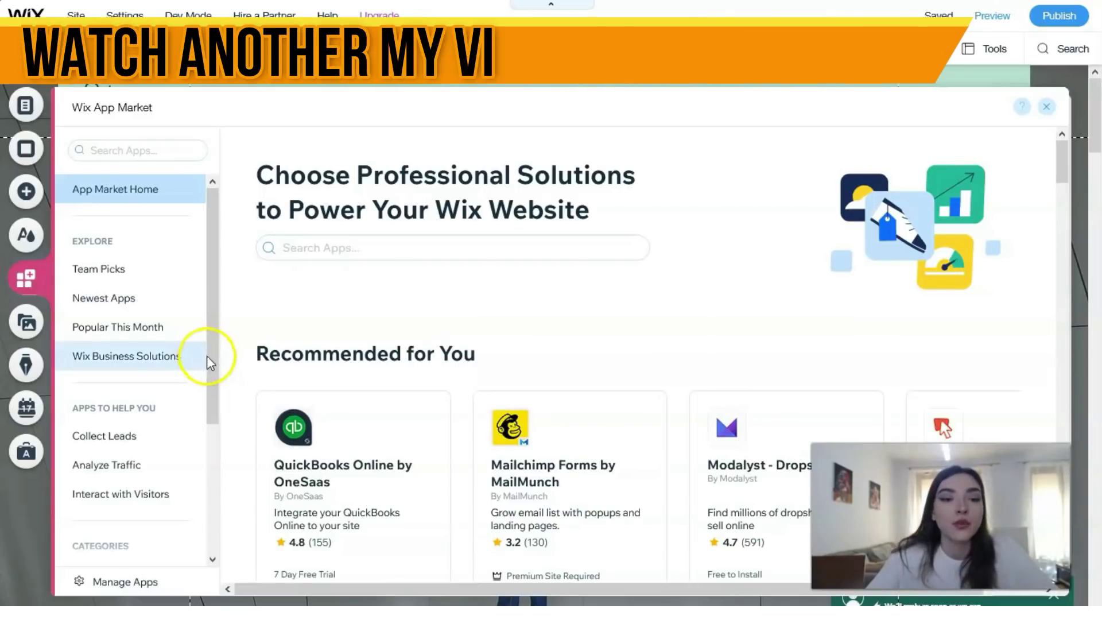
Browse the App Market home page through the Trending Now apps and the Wix Business Solutions apps
{"action": "scroll", "coordinate": [602, 368], "scroll_direction": "down", "scroll_amount": 10}
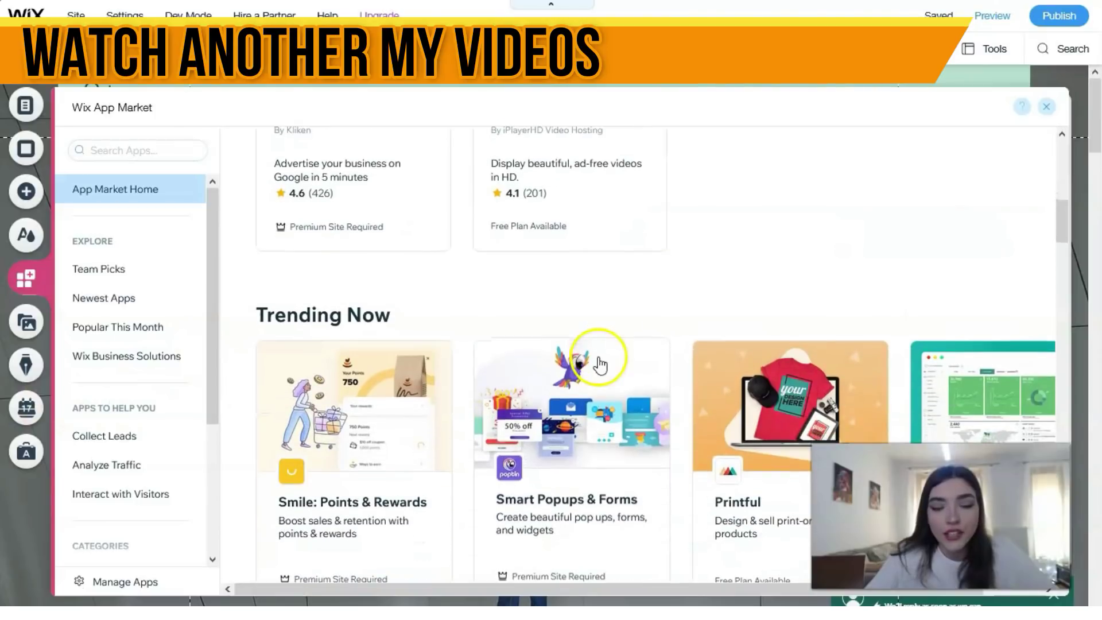
{"action": "scroll", "coordinate": [587, 359], "scroll_direction": "down", "scroll_amount": 6}
{"action": "scroll", "coordinate": [585, 357], "scroll_direction": "down", "scroll_amount": 2}
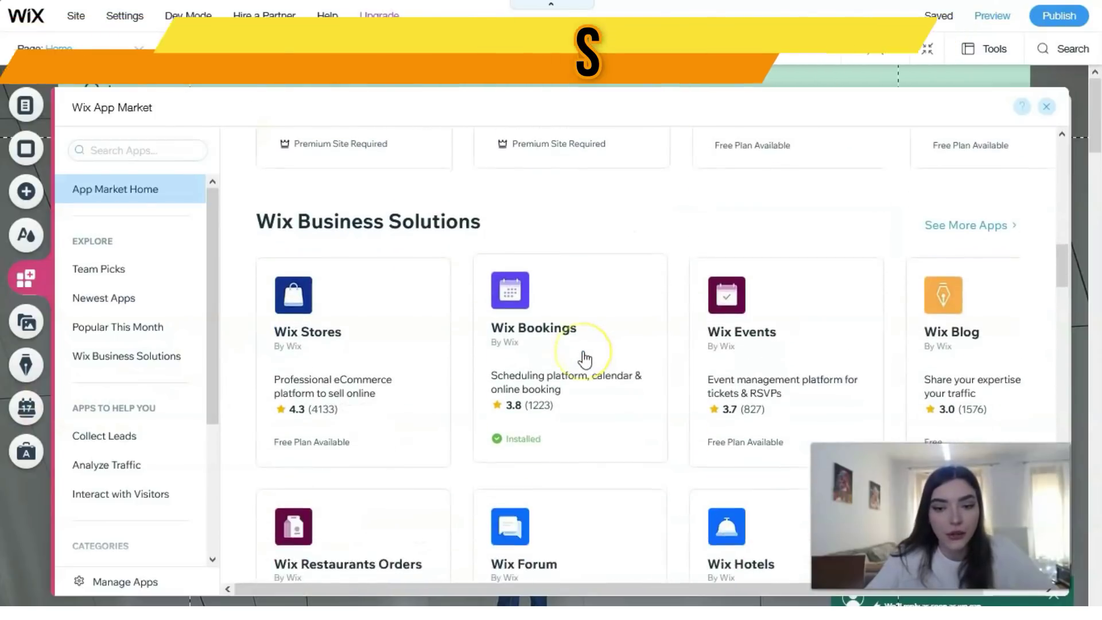
{"action": "scroll", "coordinate": [585, 360], "scroll_direction": "down", "scroll_amount": 5}
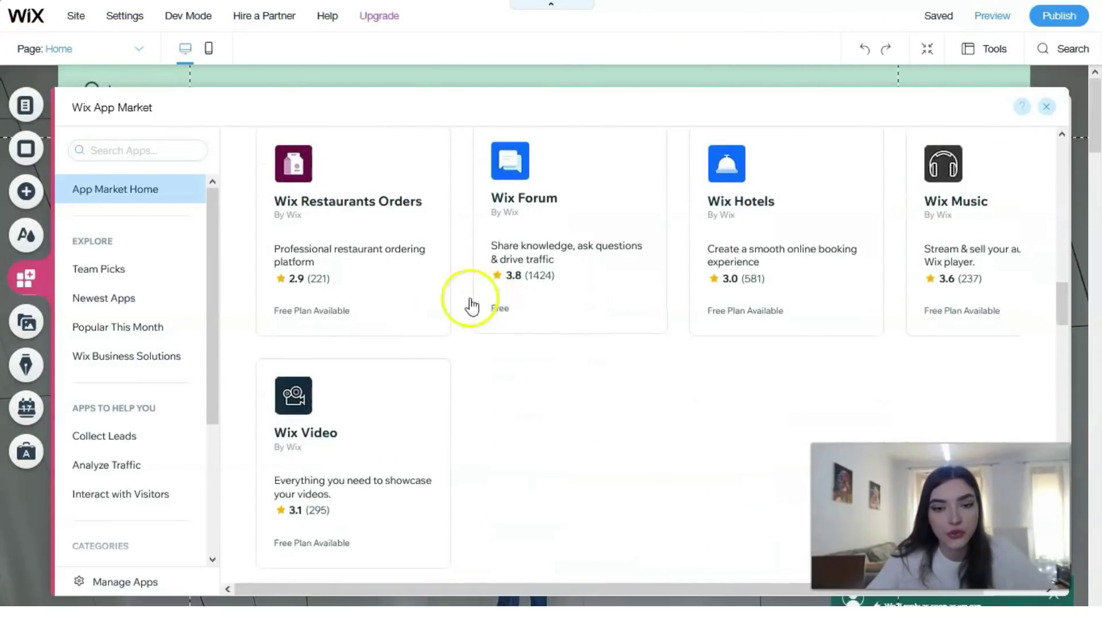
Examine the site's media options, from uploads and editing tools to the free Wix images and videos and the Shutterstock images
{"action": "left_click", "coordinate": [27, 326]}
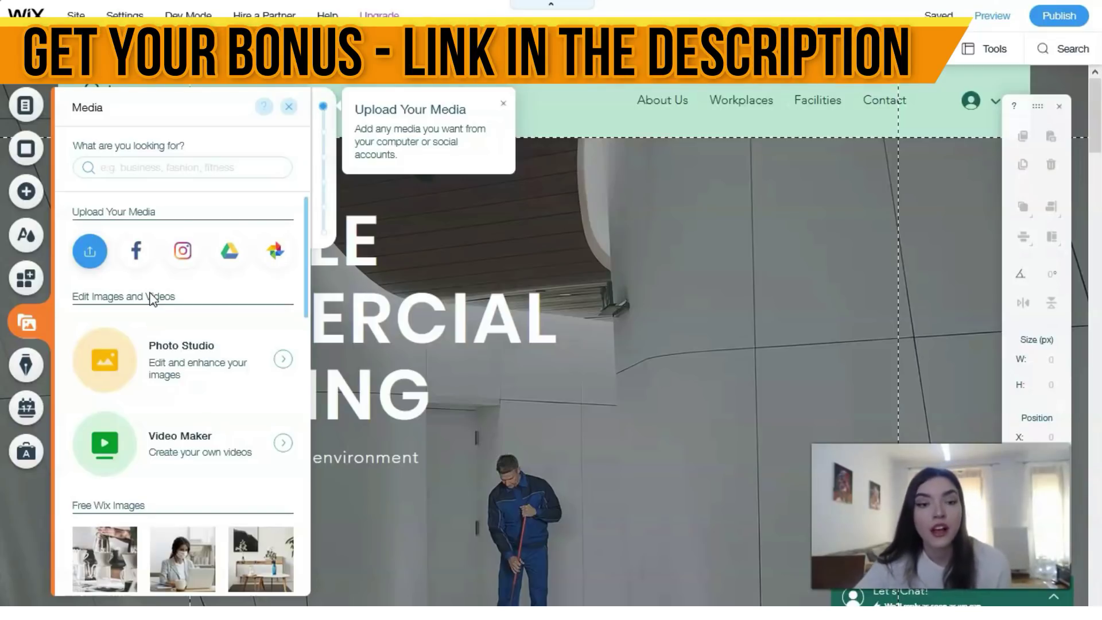
{"action": "scroll", "coordinate": [128, 368], "scroll_direction": "down", "scroll_amount": 3}
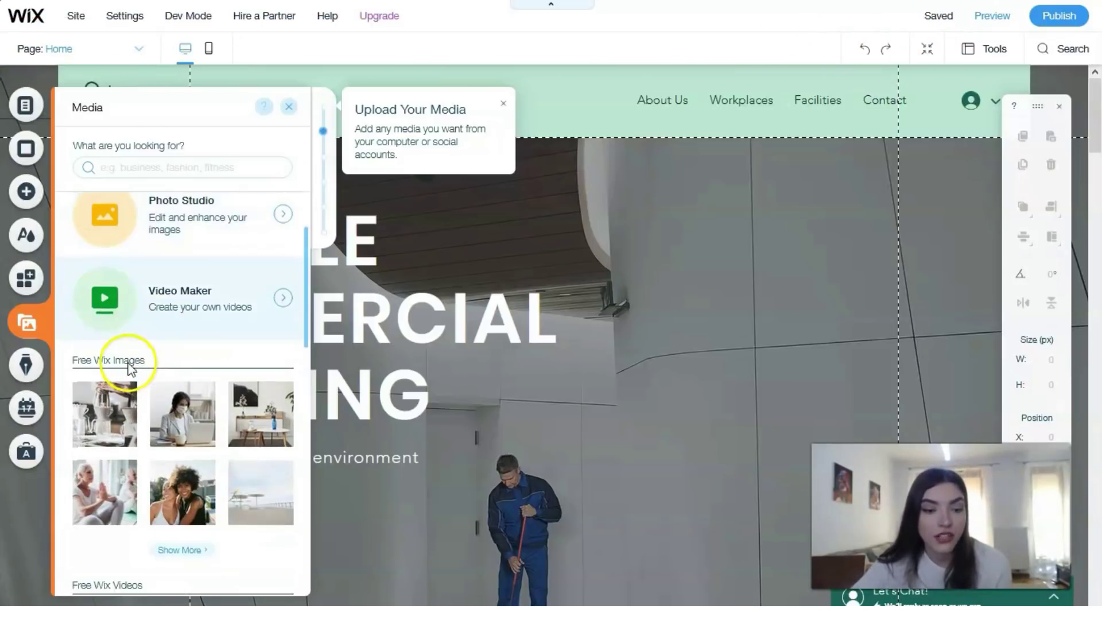
{"action": "scroll", "coordinate": [128, 365], "scroll_direction": "down", "scroll_amount": 1}
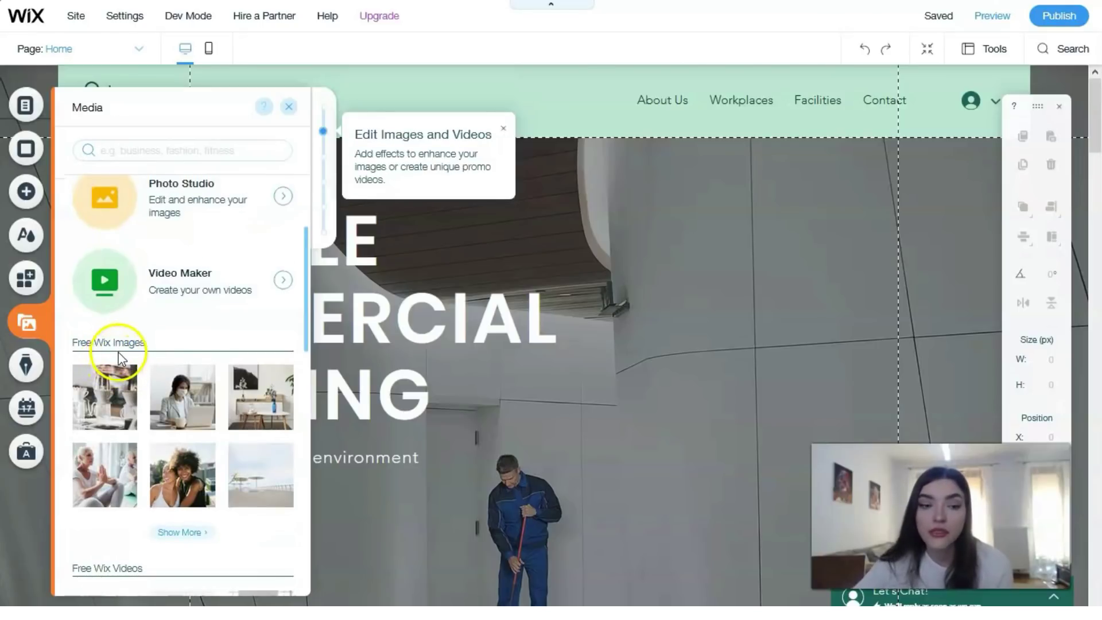
{"action": "scroll", "coordinate": [116, 350], "scroll_direction": "down", "scroll_amount": 7}
{"action": "scroll", "coordinate": [152, 307], "scroll_direction": "down", "scroll_amount": 2}
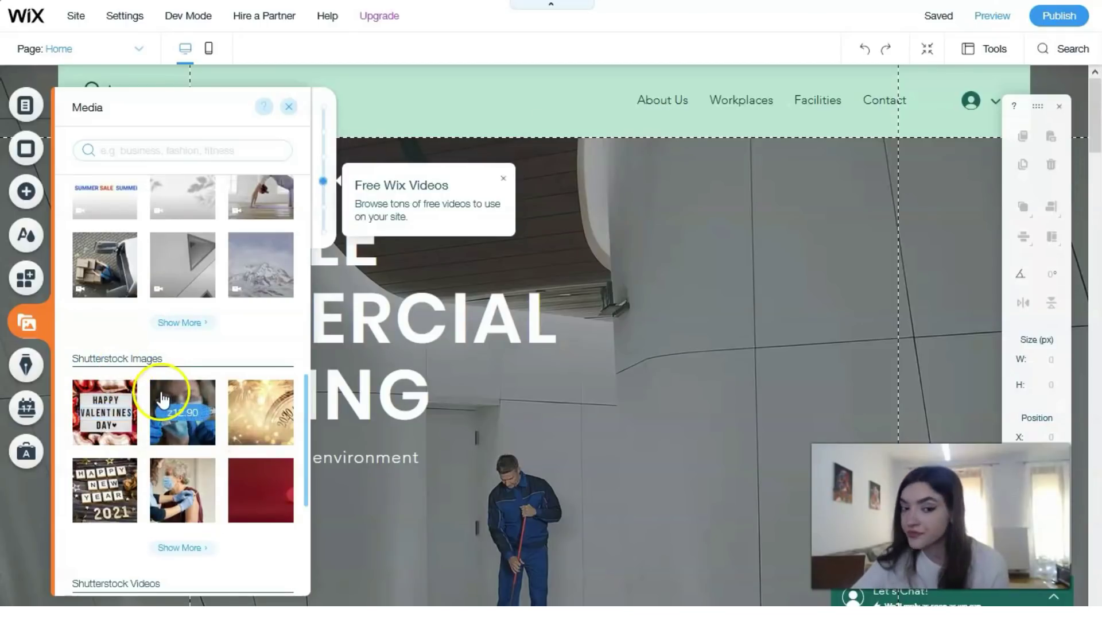
{"action": "mouse_move", "coordinate": [159, 397]}
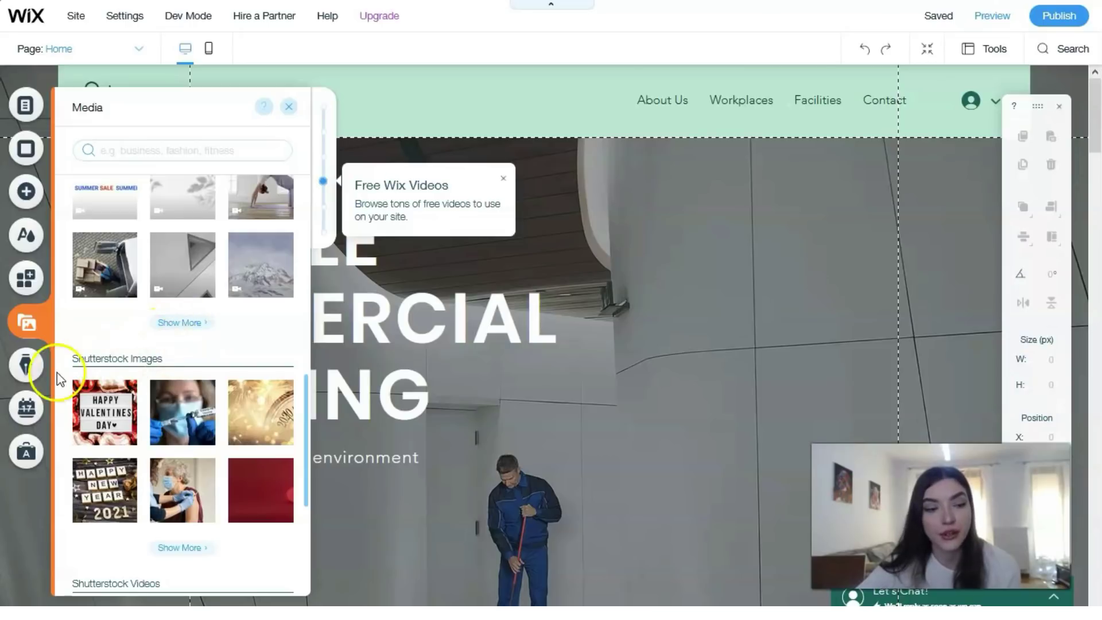
View the Start a Blog offer and the Bookings Manager
{"action": "left_click", "coordinate": [29, 368]}
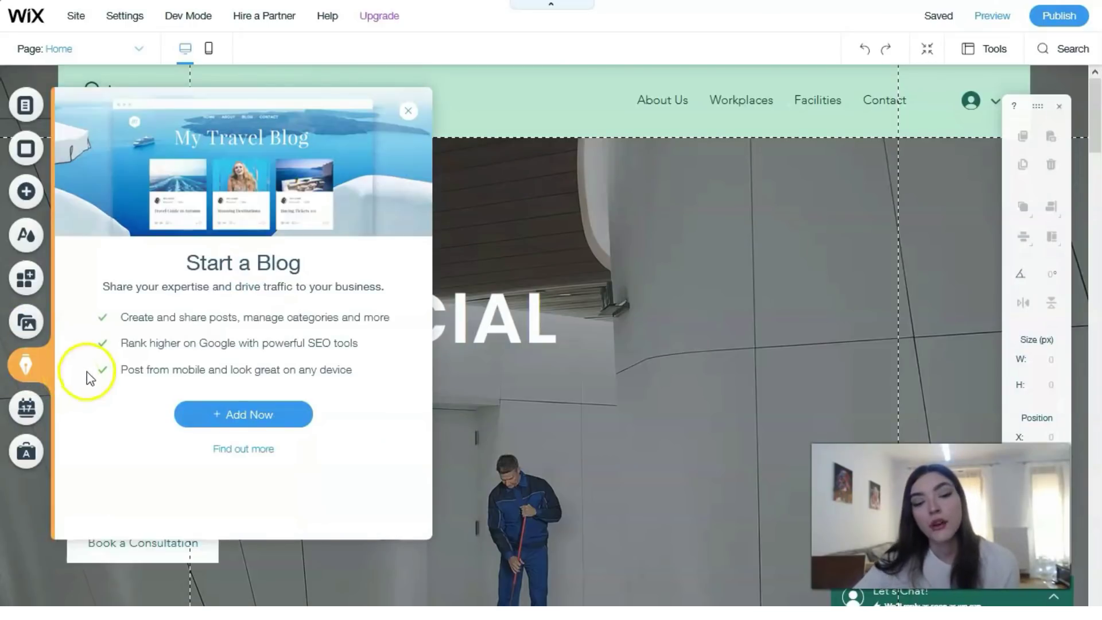
{"action": "left_click", "coordinate": [27, 408]}
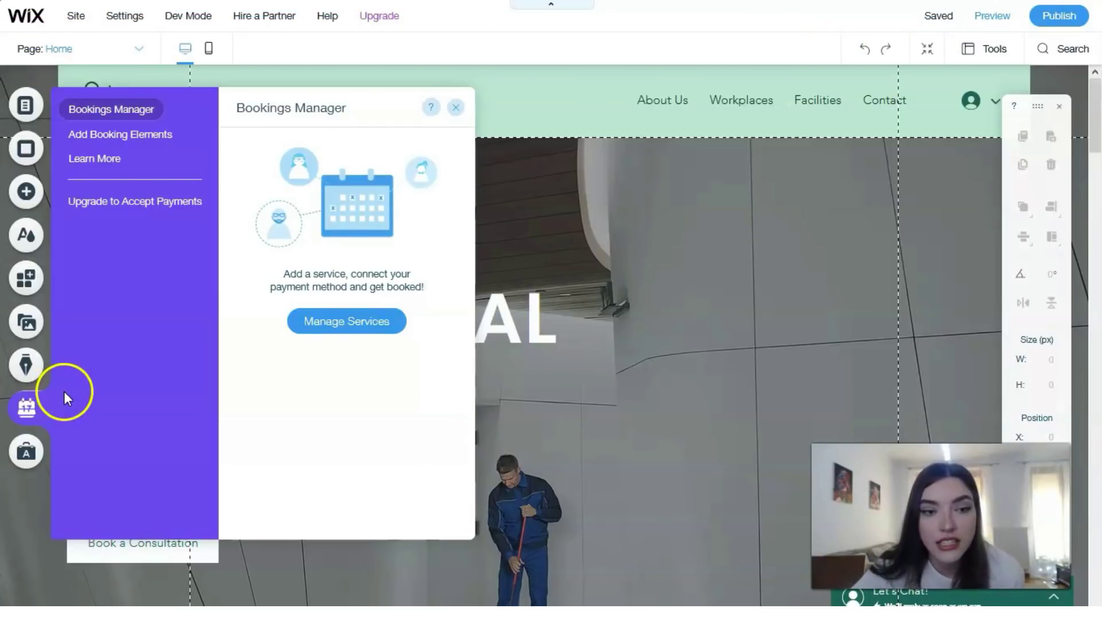
Examine the Marketing & SEO tools of Ascend by Wix, from Email Marketing to Marketing Integrations
{"action": "left_click", "coordinate": [30, 455]}
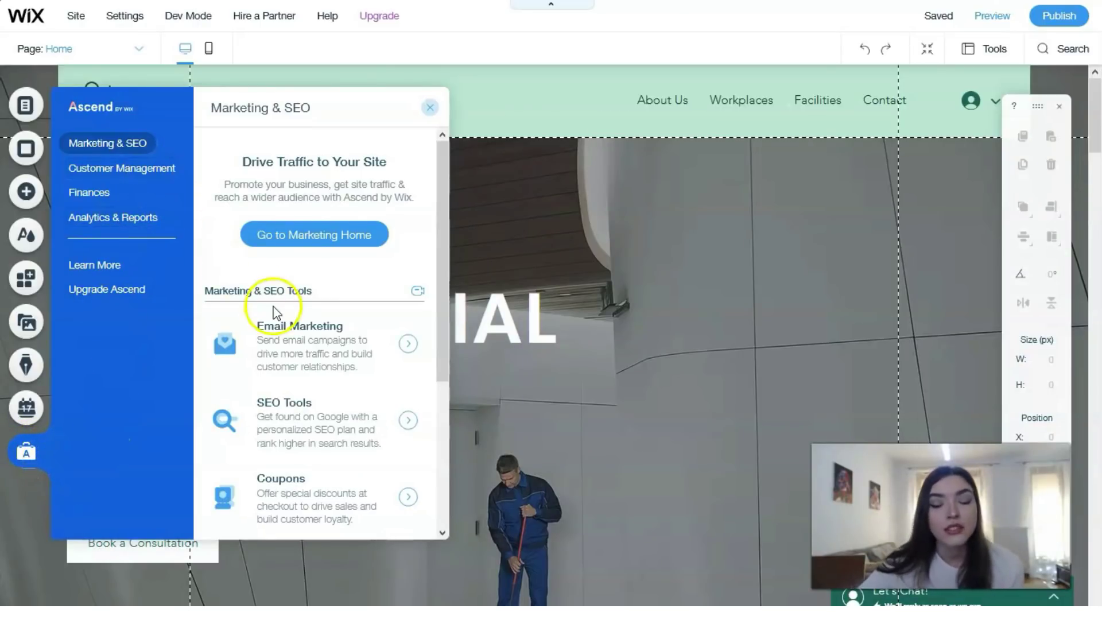
{"action": "scroll", "coordinate": [276, 314], "scroll_direction": "down", "scroll_amount": 1}
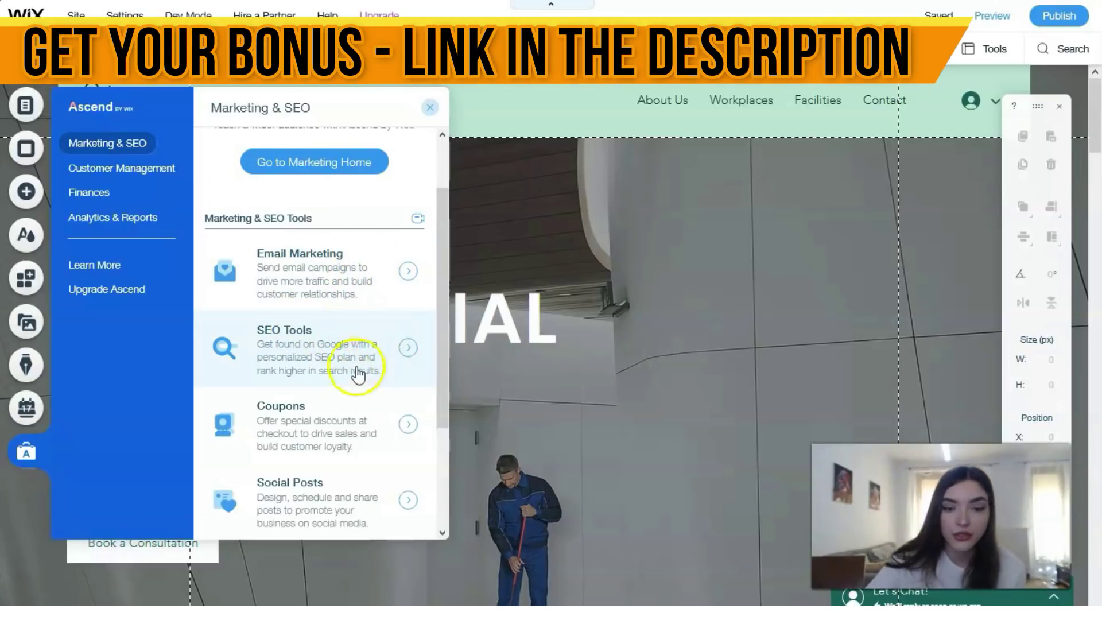
{"action": "scroll", "coordinate": [342, 414], "scroll_direction": "down", "scroll_amount": 3}
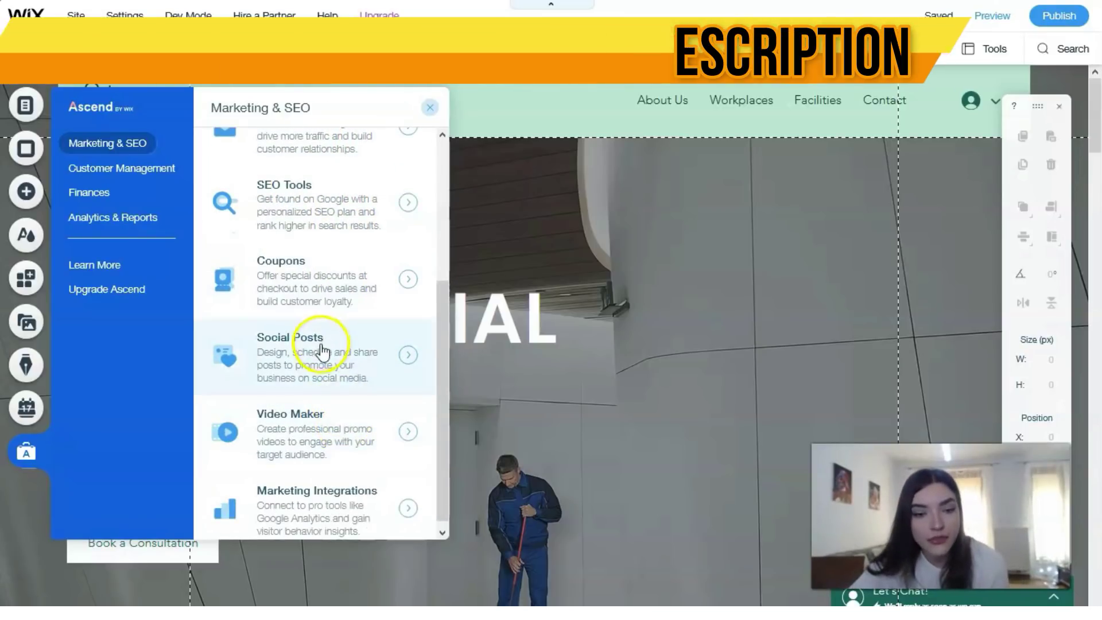
{"action": "scroll", "coordinate": [342, 439], "scroll_direction": "up", "scroll_amount": 3}
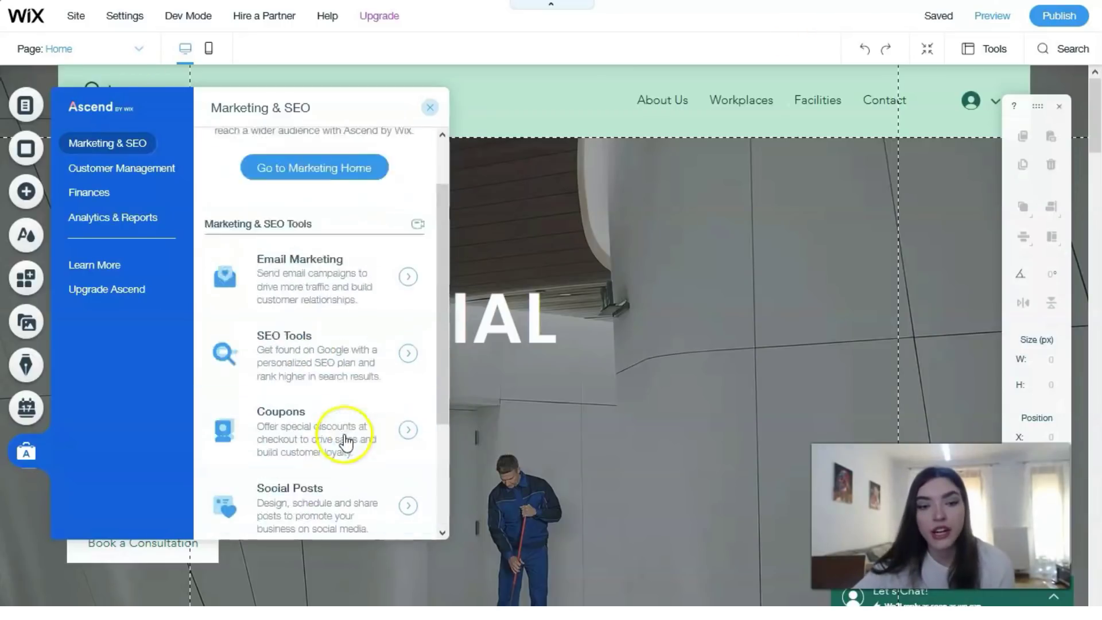
{"action": "scroll", "coordinate": [344, 441], "scroll_direction": "up", "scroll_amount": 1}
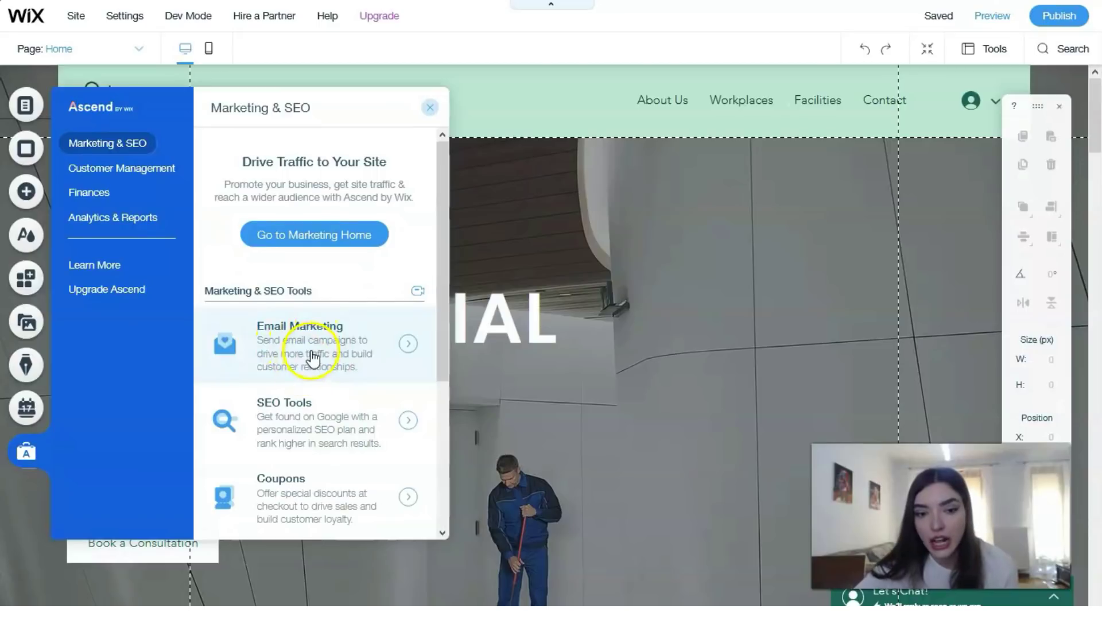
{"action": "scroll", "coordinate": [316, 359], "scroll_direction": "down", "scroll_amount": 1}
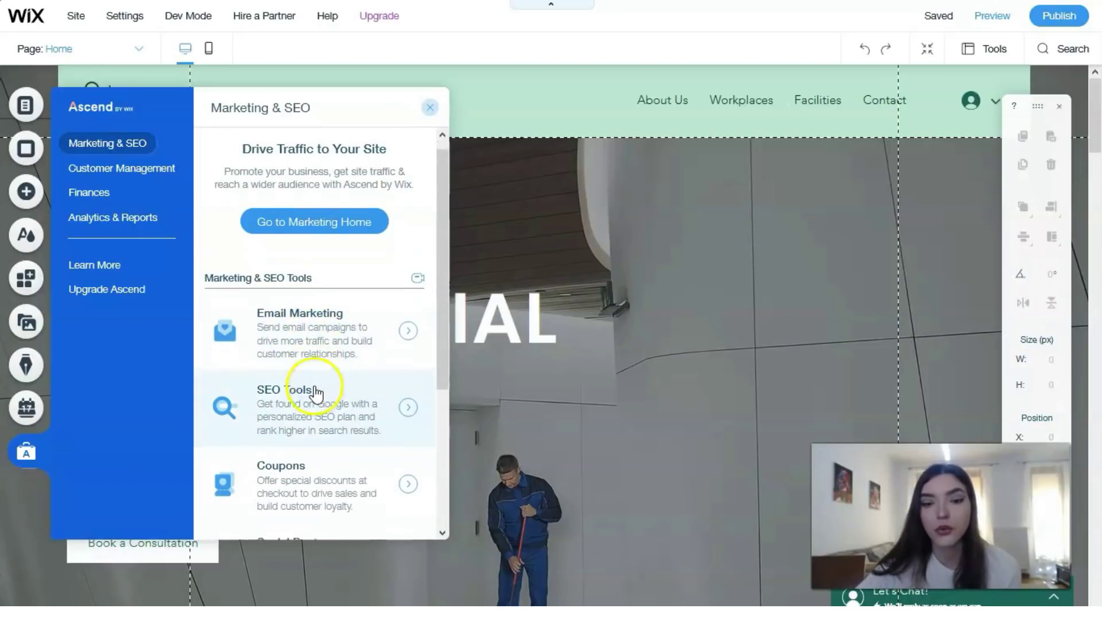
Open the site's SEO Tools, look through them down to General SEO Settings, and return to the page being edited
{"action": "left_click", "coordinate": [317, 368]}
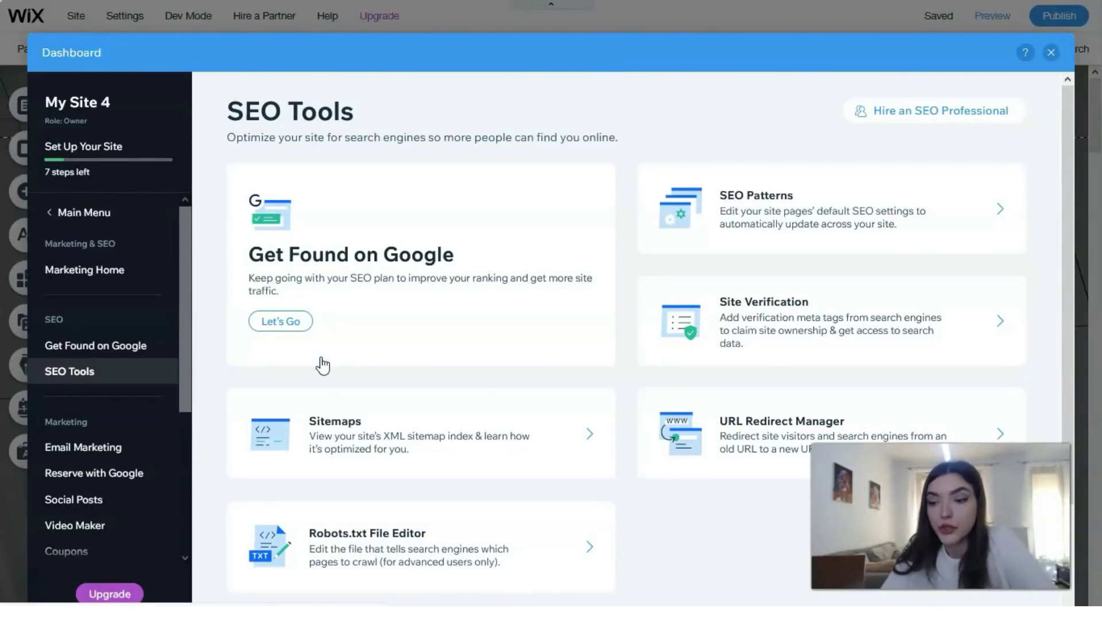
{"action": "left_click", "coordinate": [352, 346]}
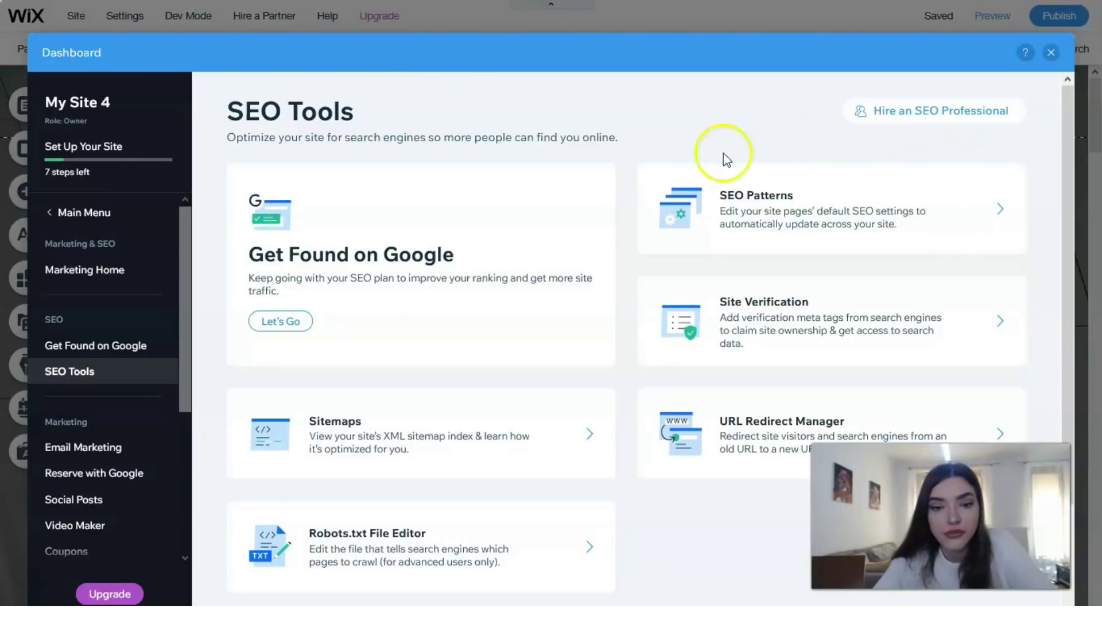
{"action": "scroll", "coordinate": [462, 394], "scroll_direction": "down", "scroll_amount": 3}
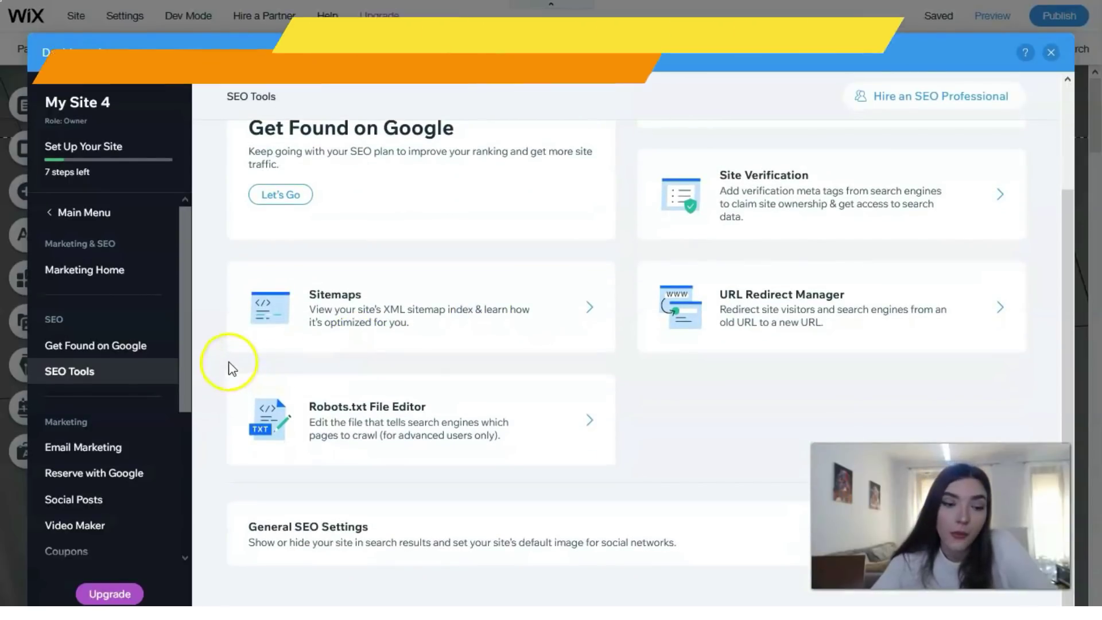
{"action": "left_click", "coordinate": [1048, 65]}
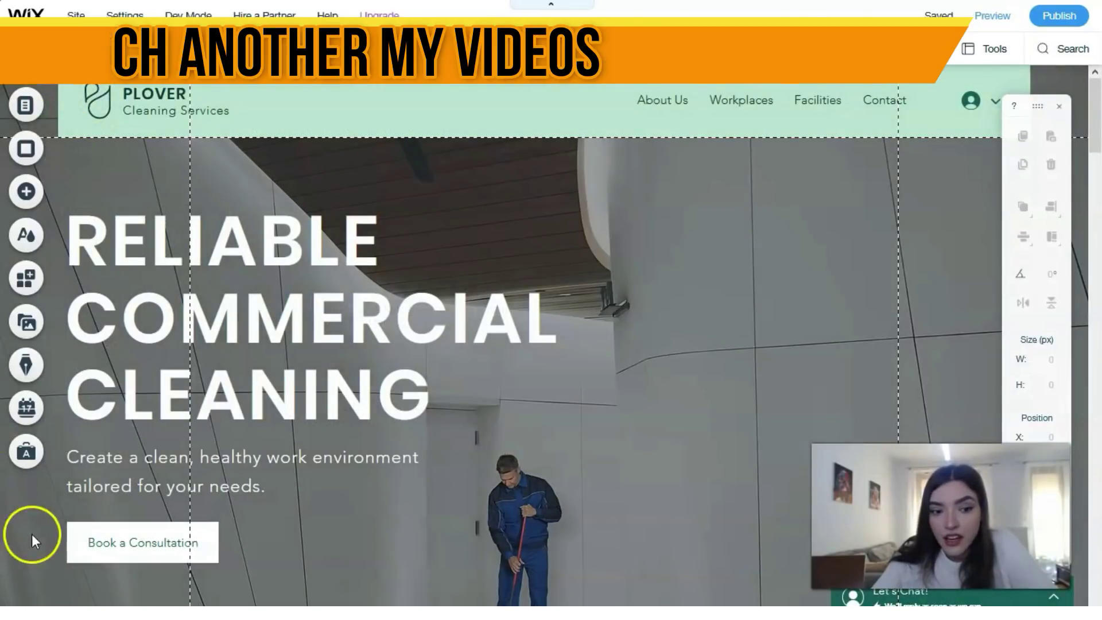